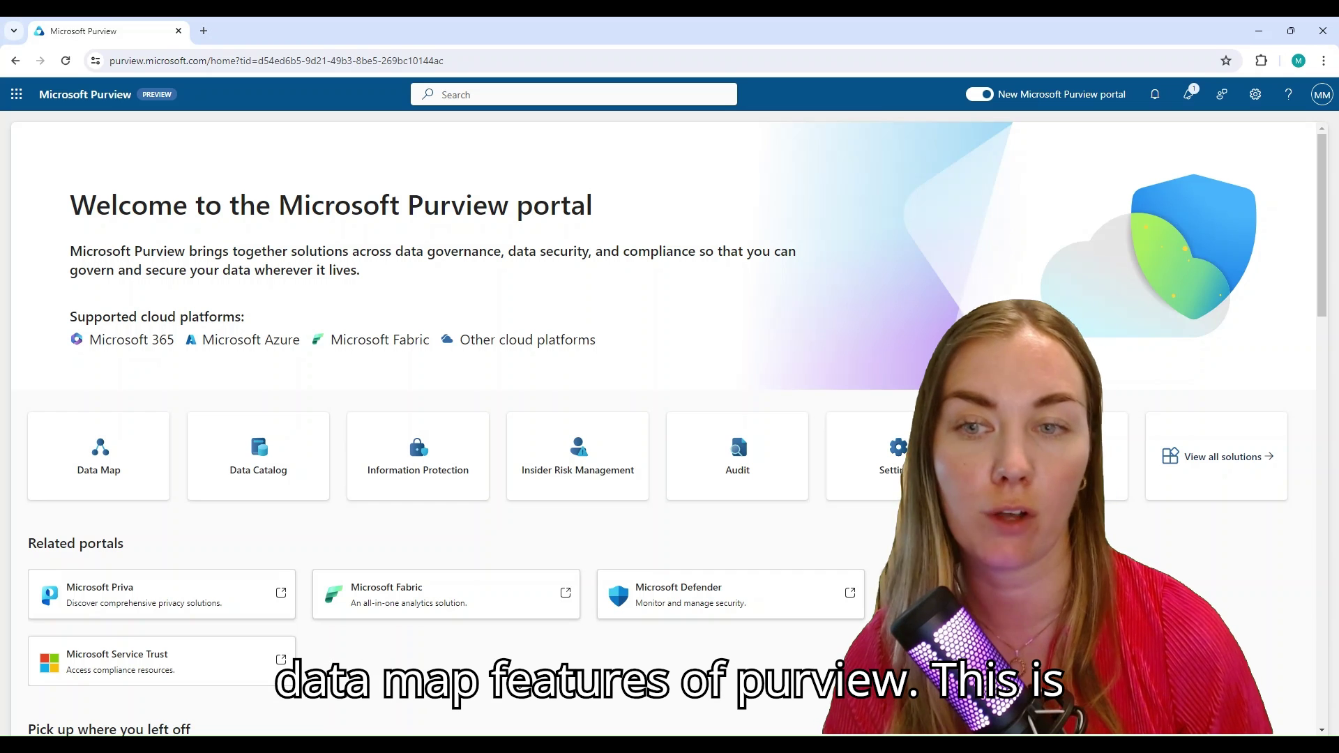
In Data Map, view the PurviewDataCatalog domain's role assignments, listing domain and collection admins.
click(123, 454)
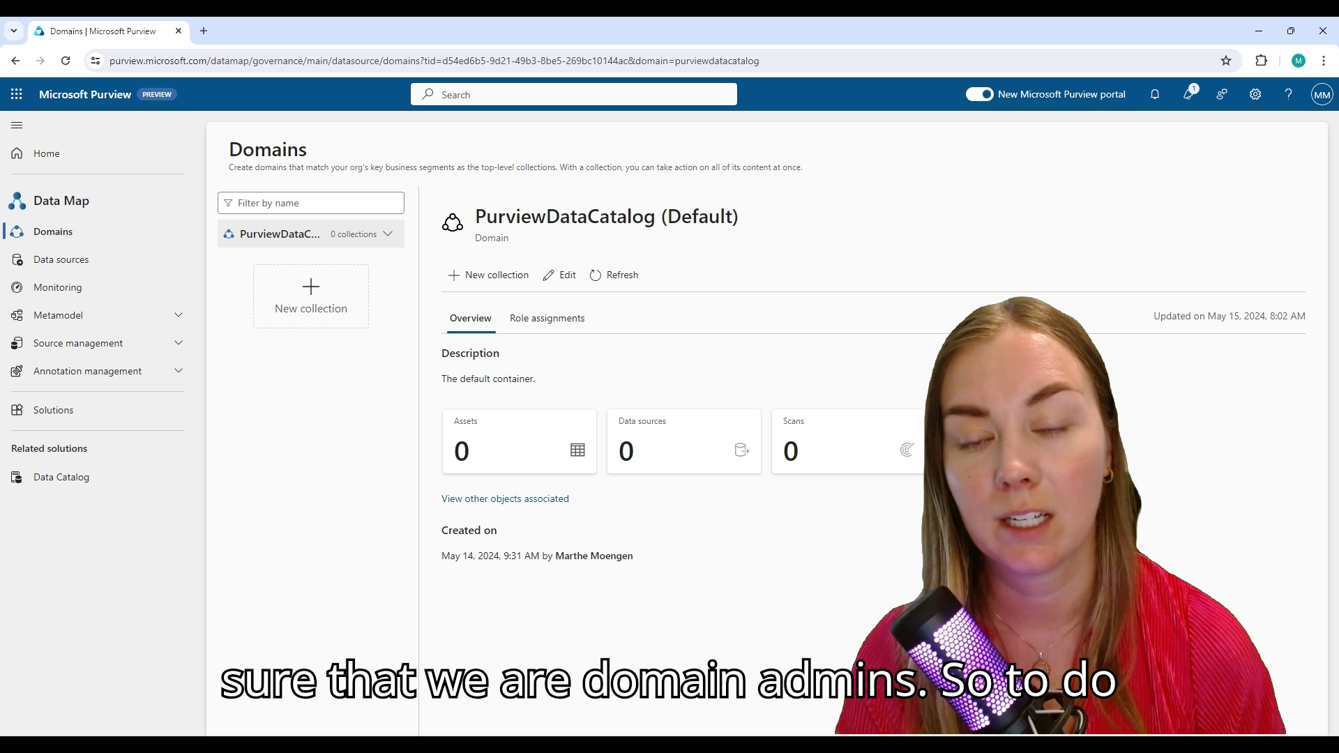
click(569, 328)
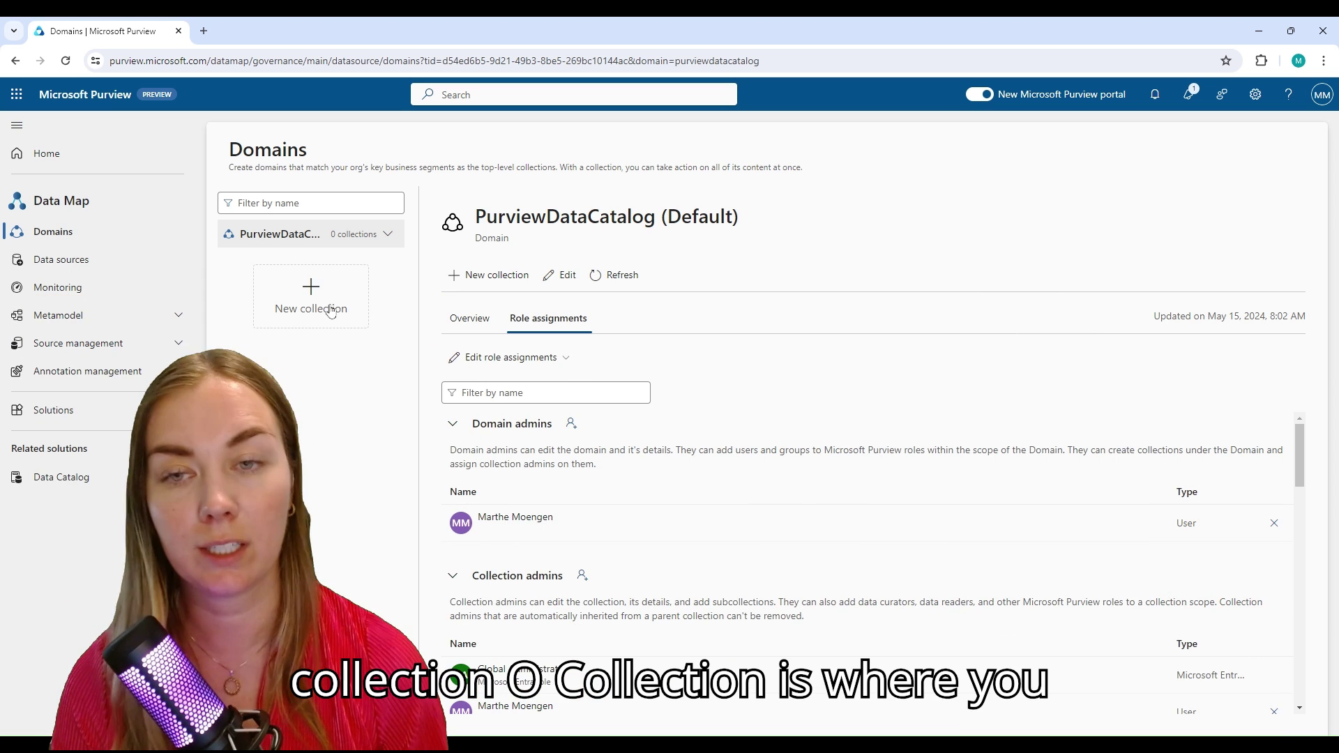
Create collection 'Fabric' described as 'All my Fabric data', with the signed-in user as collection admin.
click(331, 311)
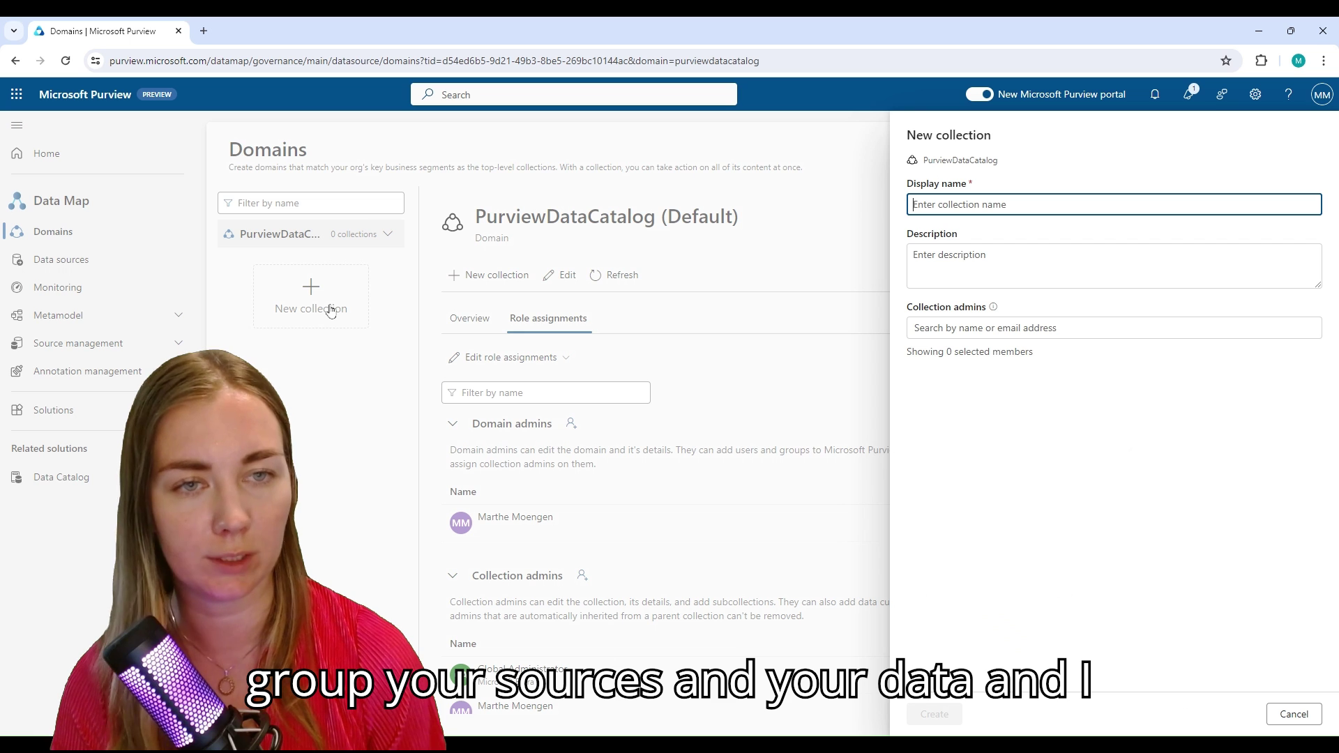
text(Fabric)
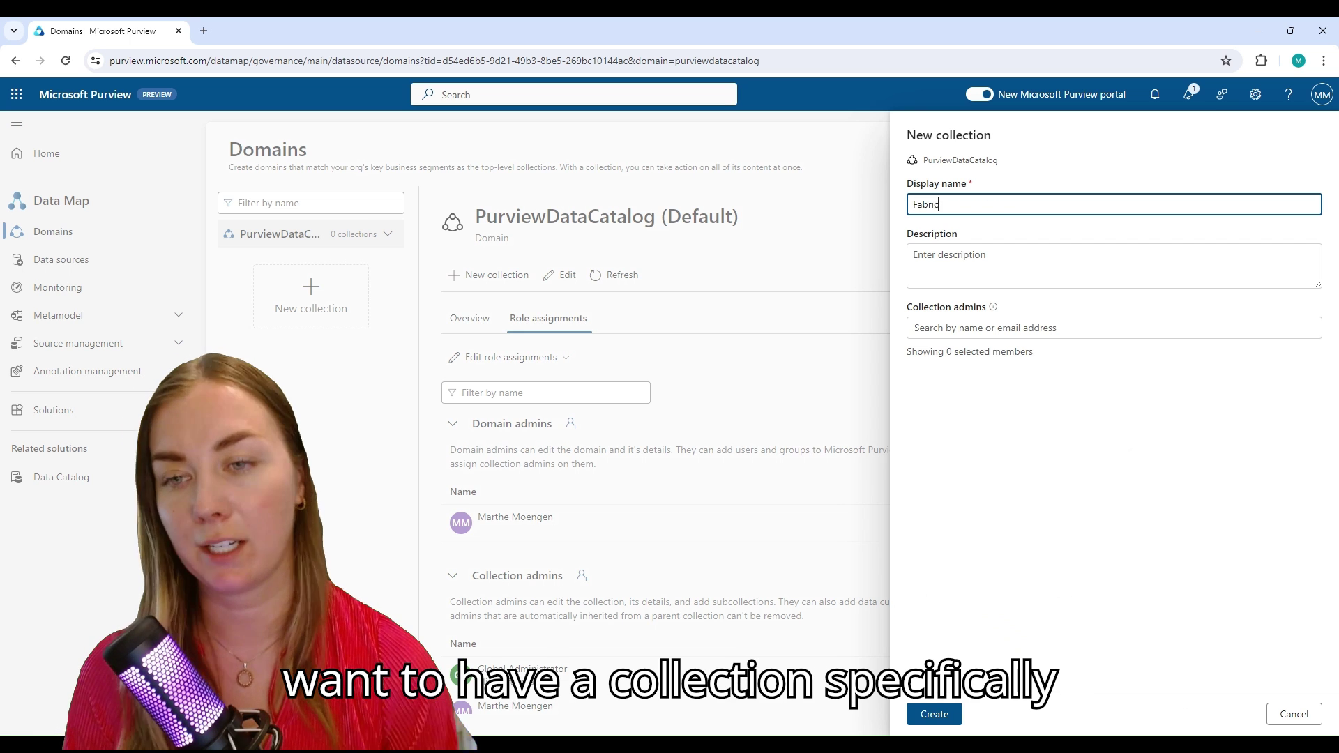
click(1038, 275)
text(All m)
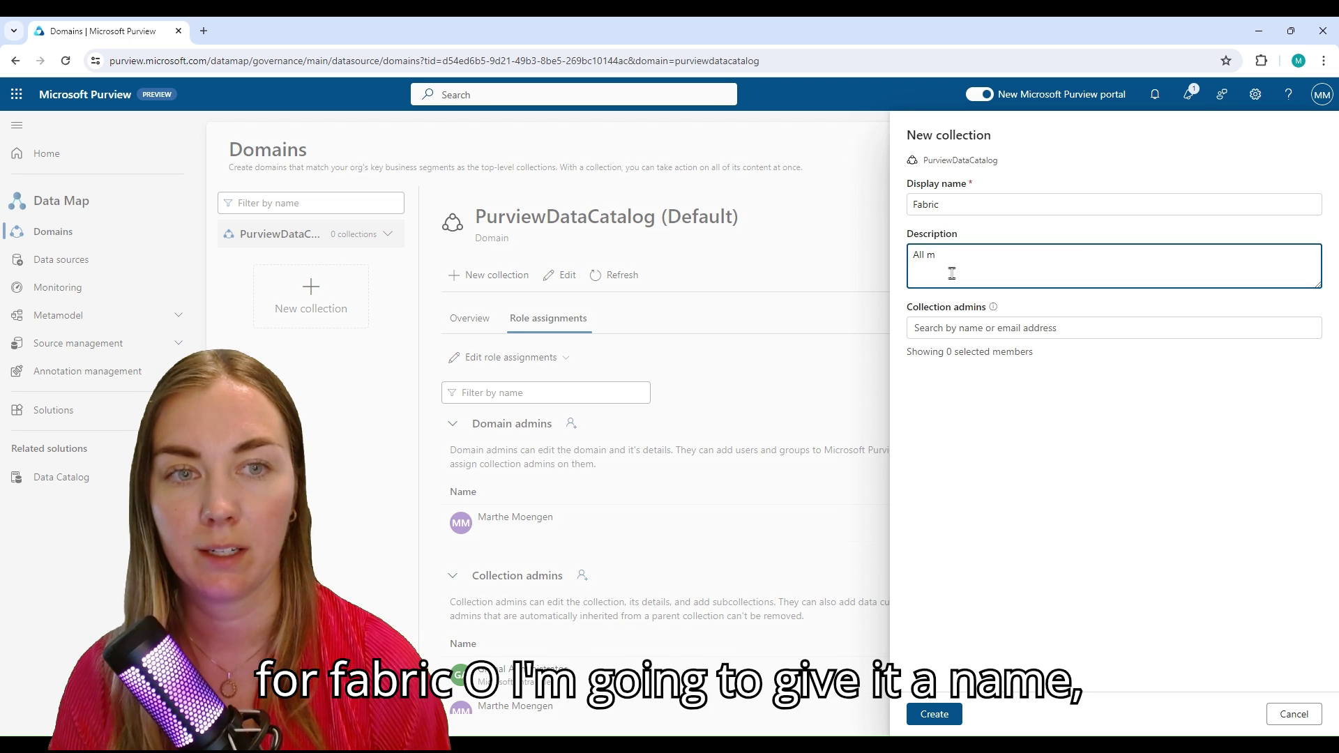
text(y Fabric data)
click(1001, 329)
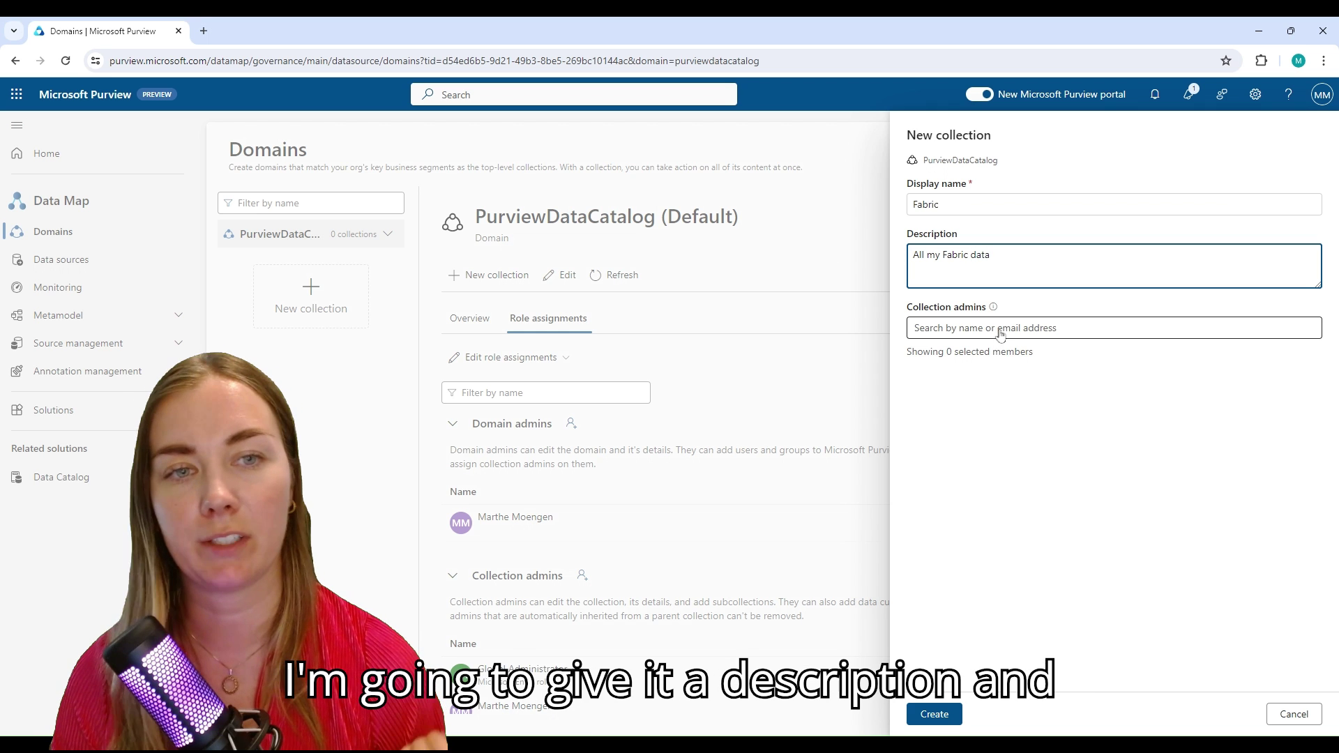
text(marthe)
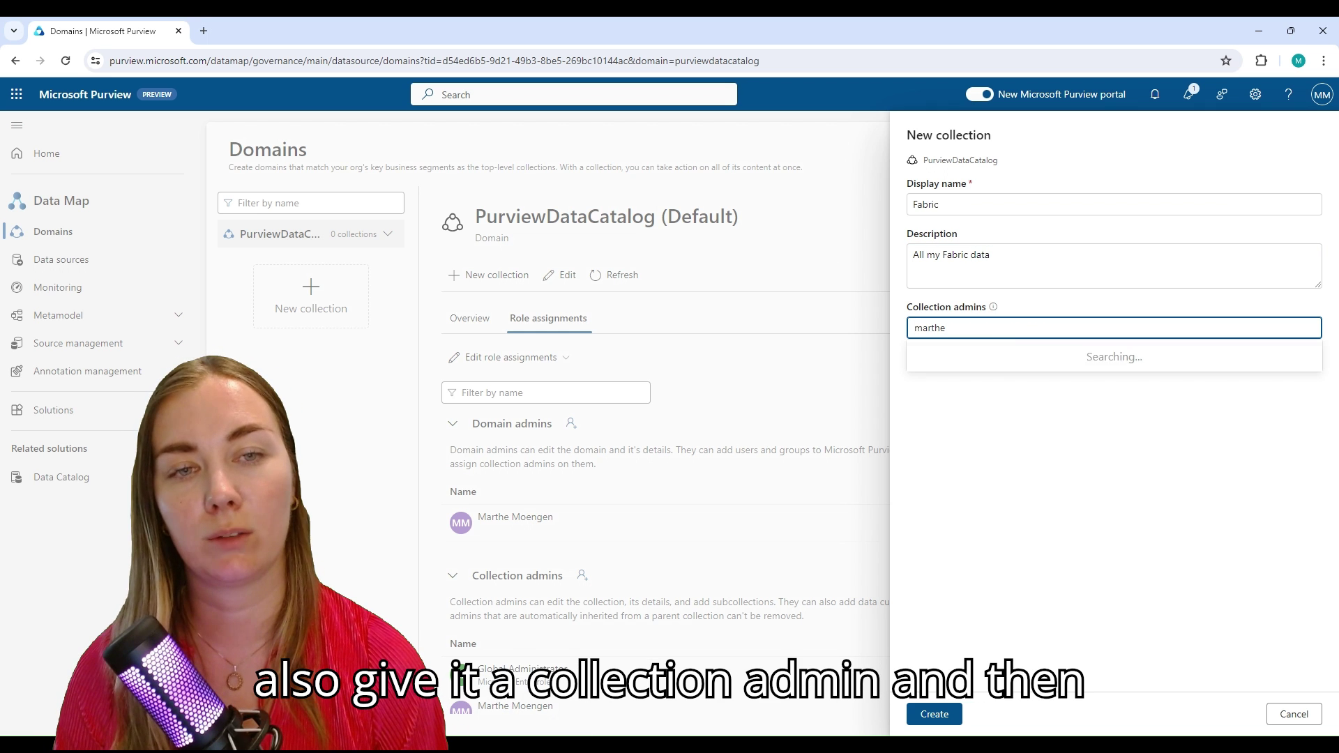
click(1041, 365)
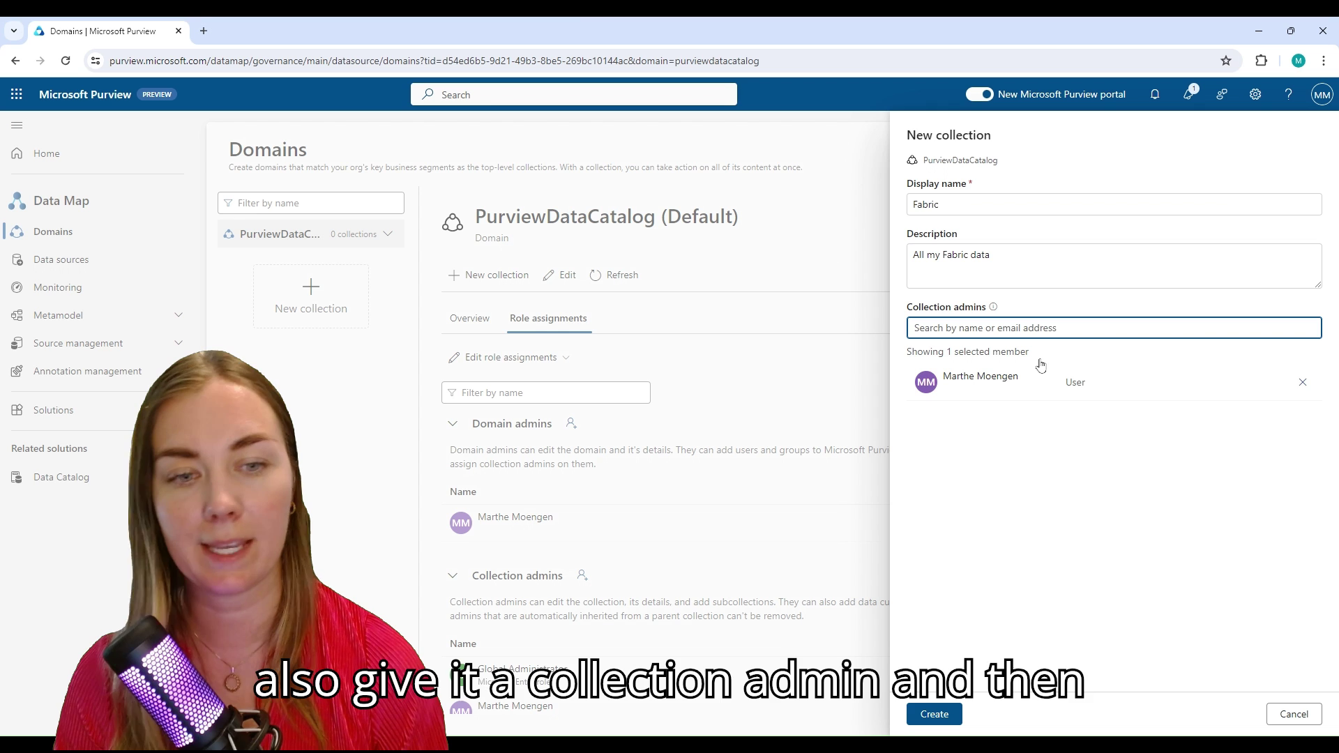
click(950, 713)
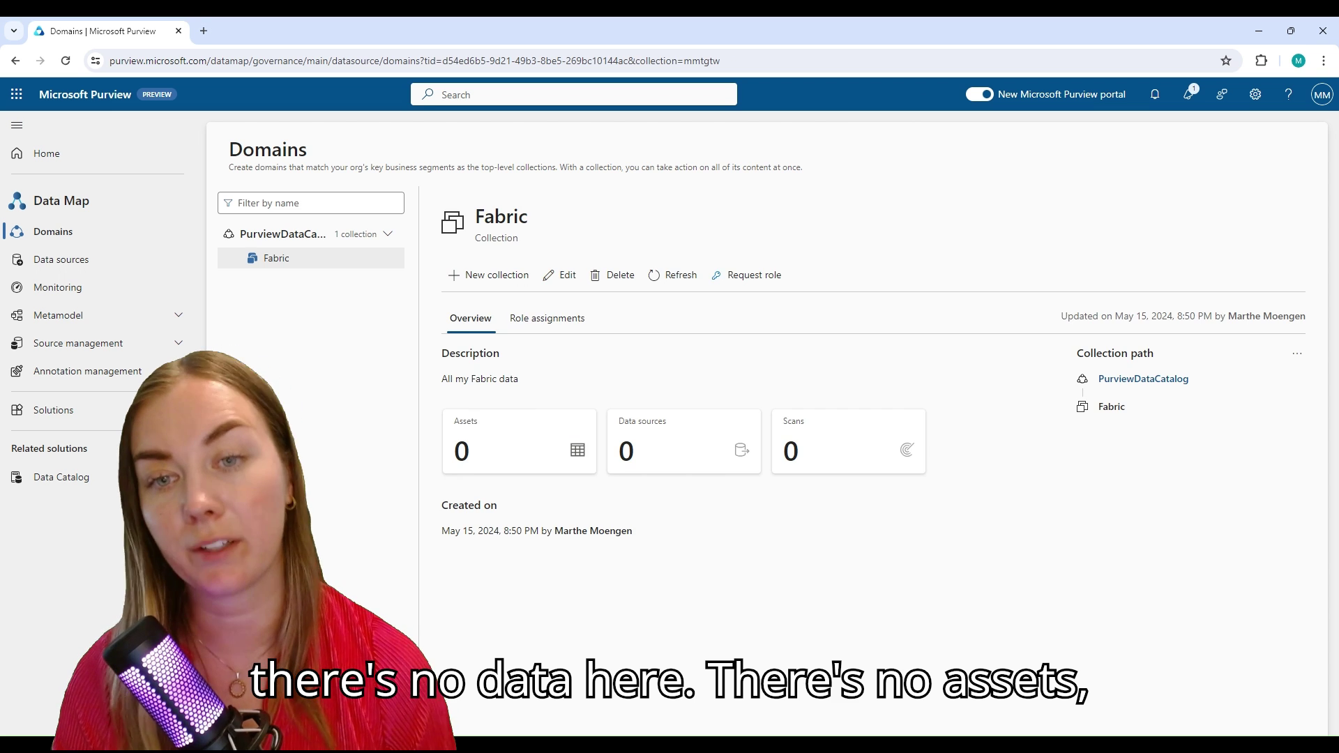
Register a Fabric data source named Fabric-0Cj, placed in the Fabric collection.
click(116, 267)
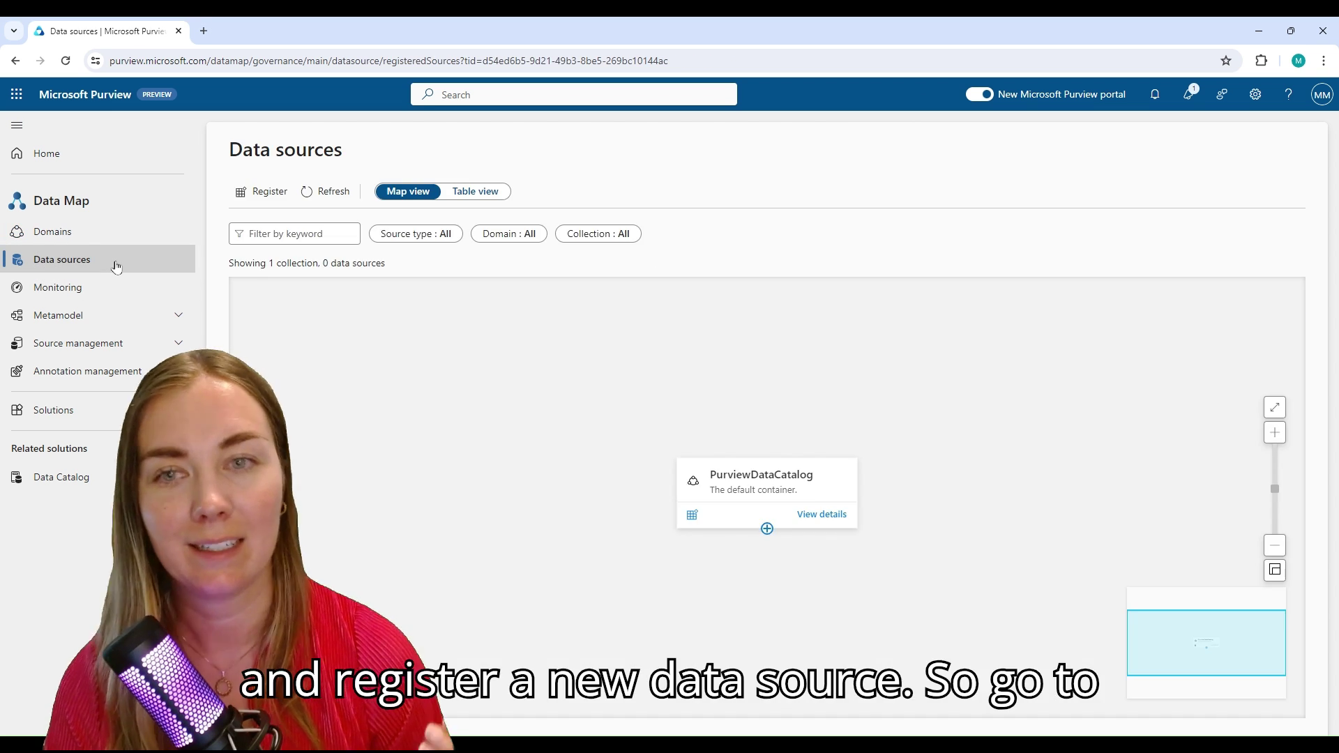
click(280, 196)
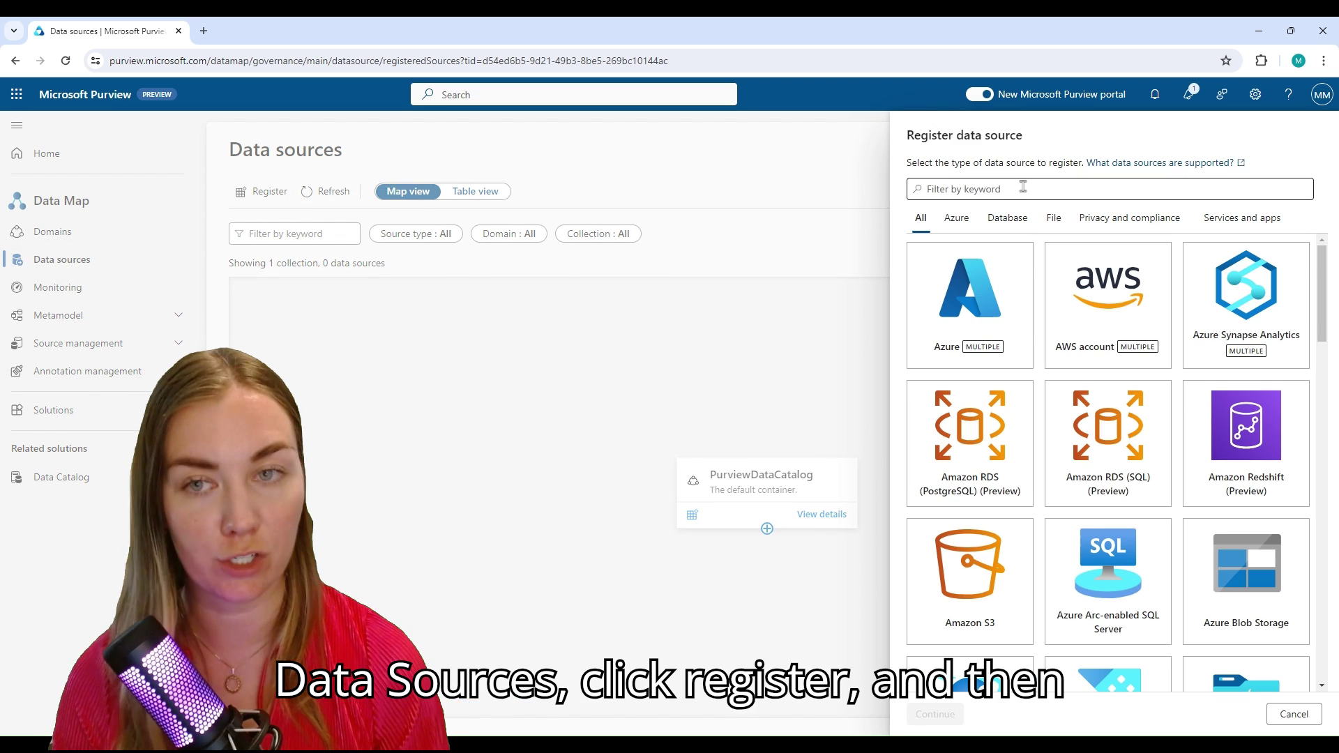
click(1023, 189)
text(fabric)
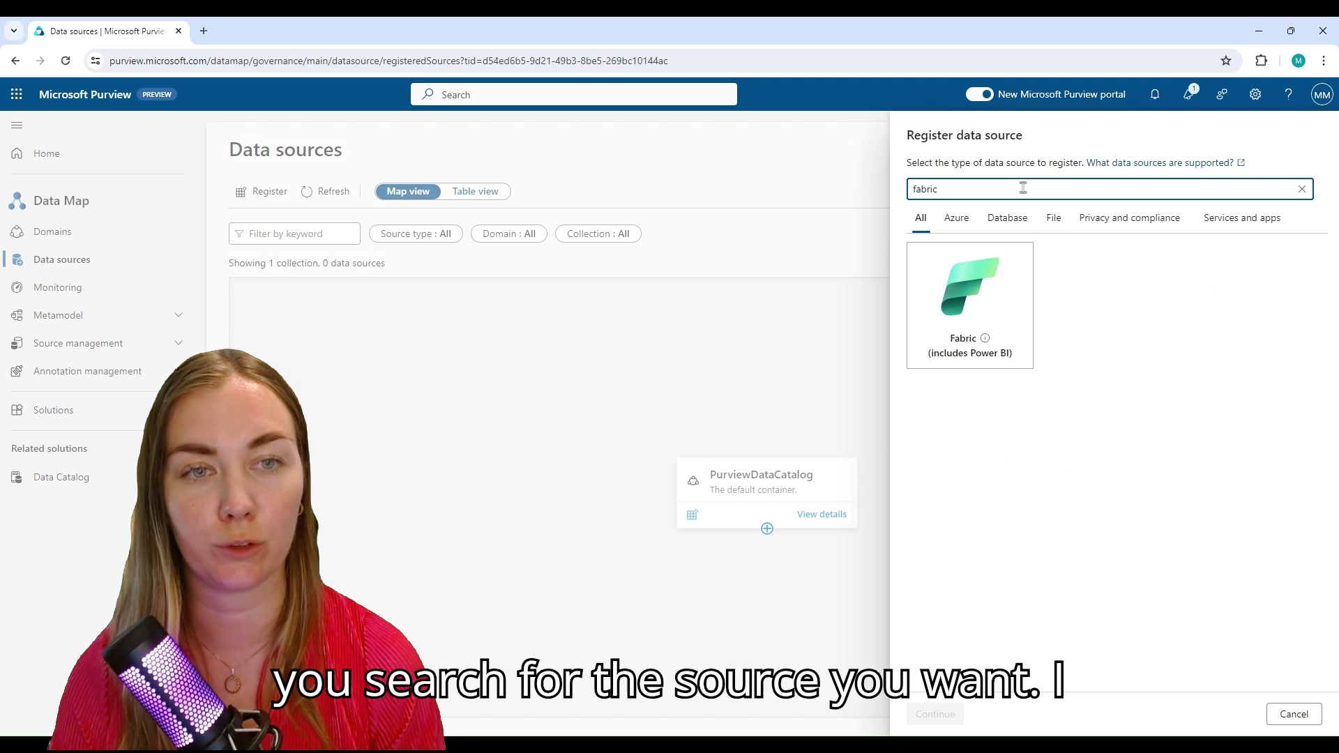
click(982, 287)
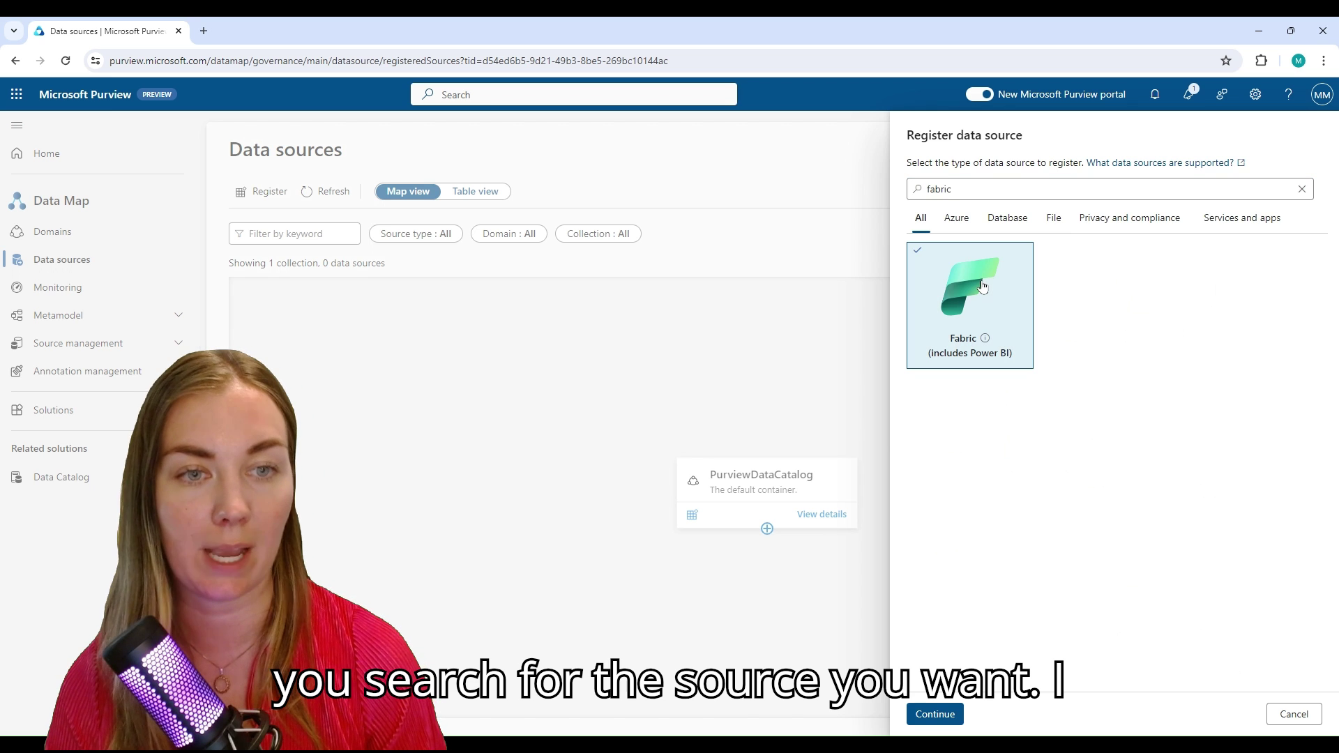
click(935, 715)
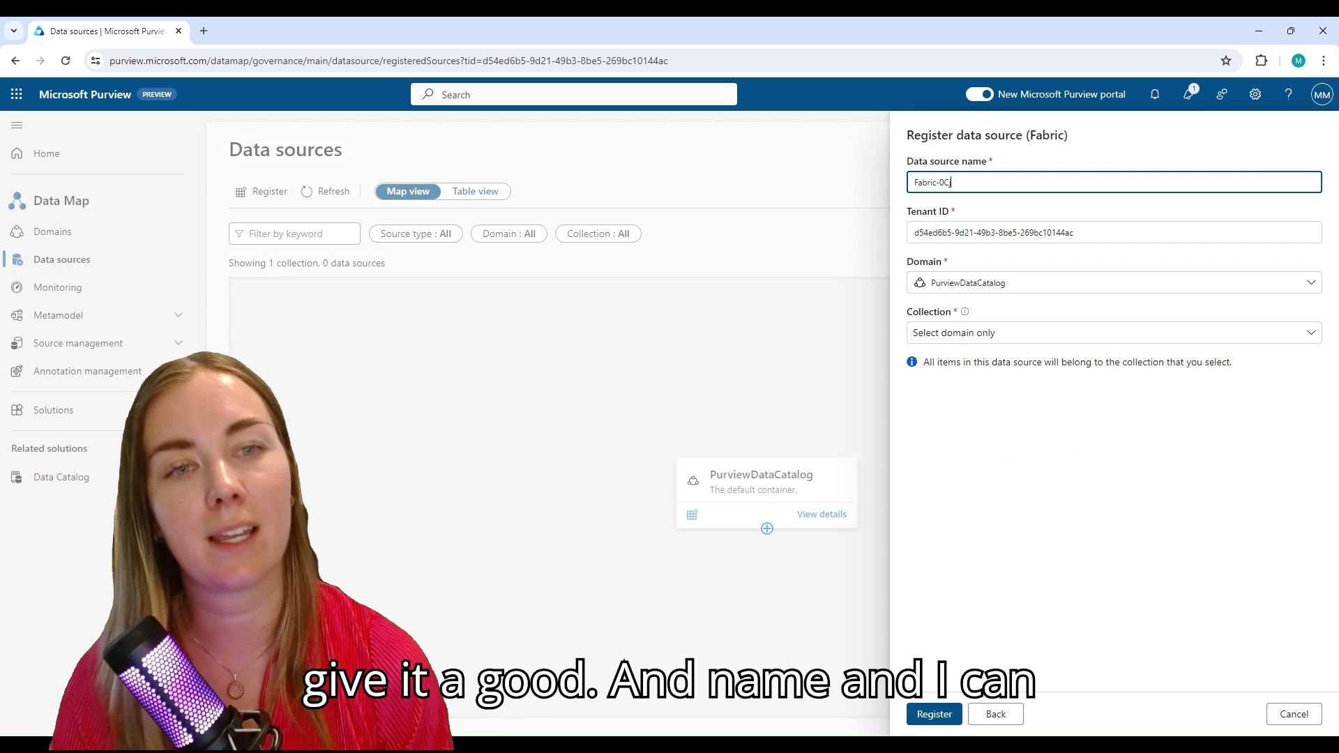
key(BackSpace)
click(1054, 333)
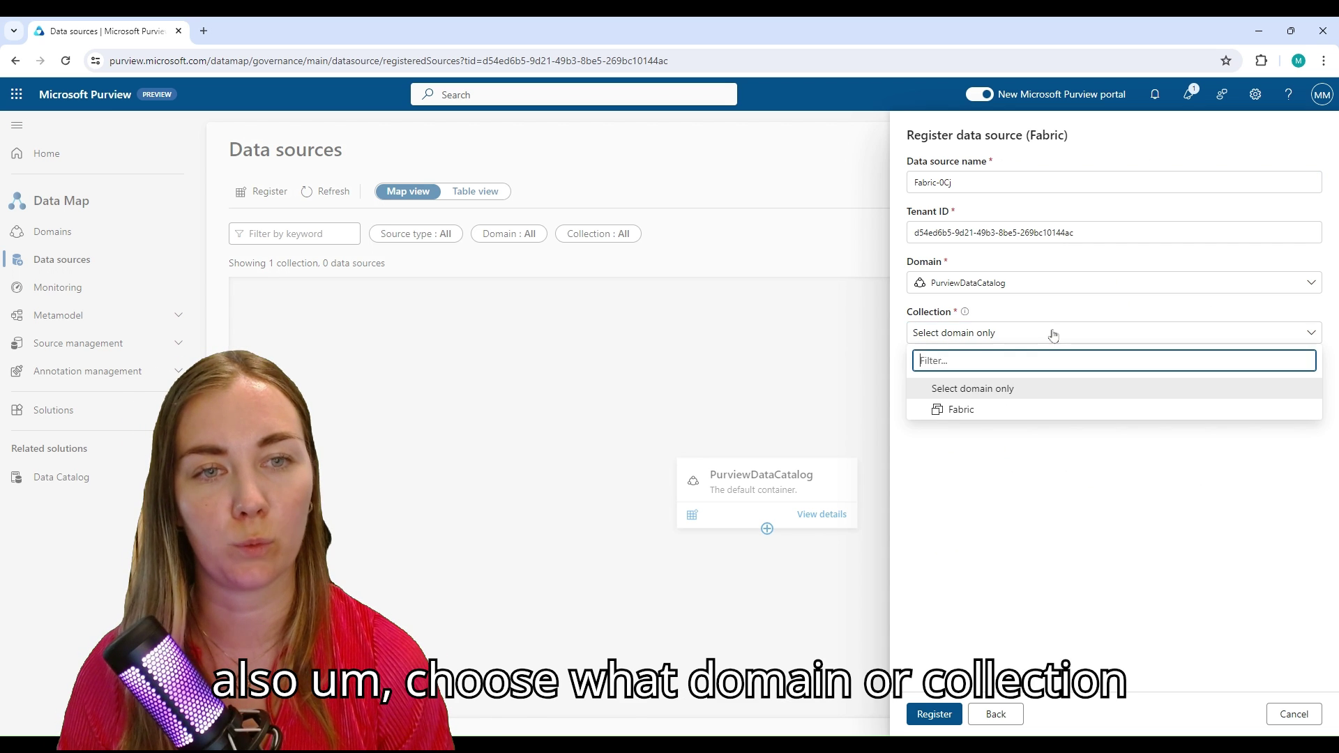
click(970, 412)
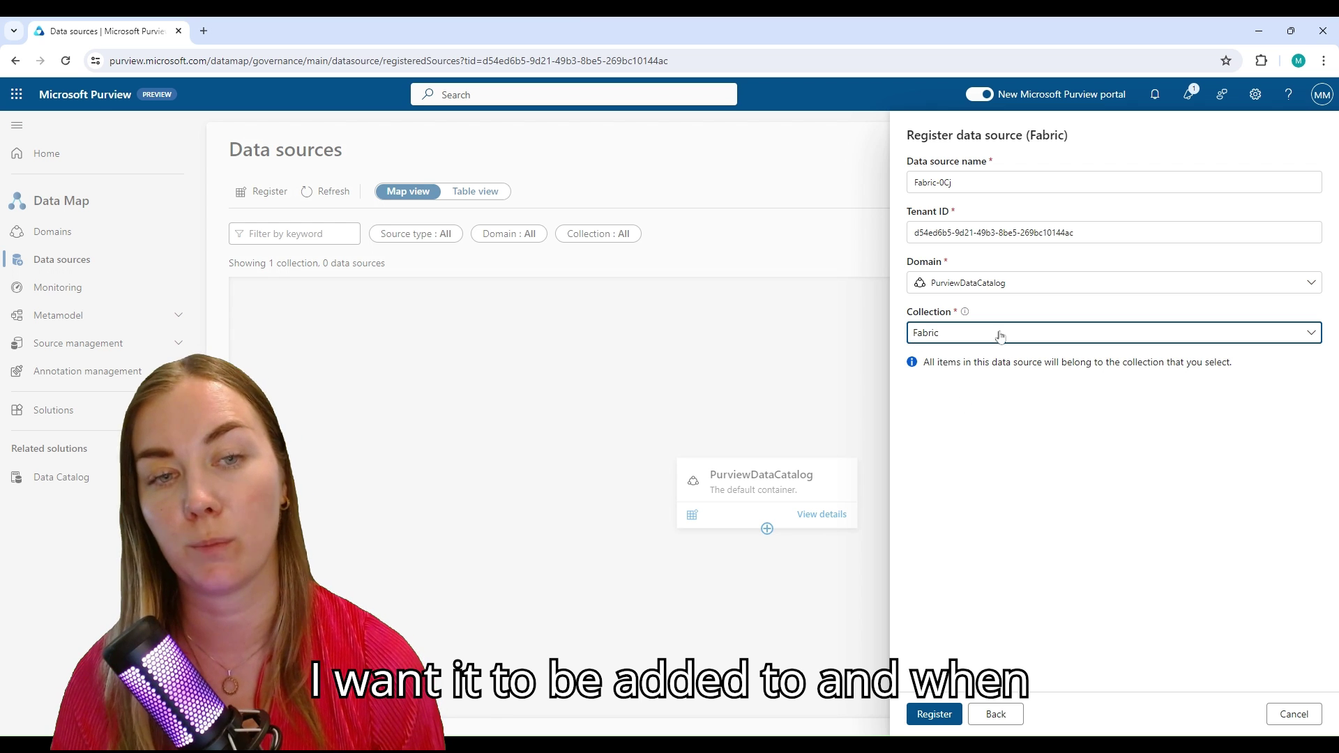
click(935, 712)
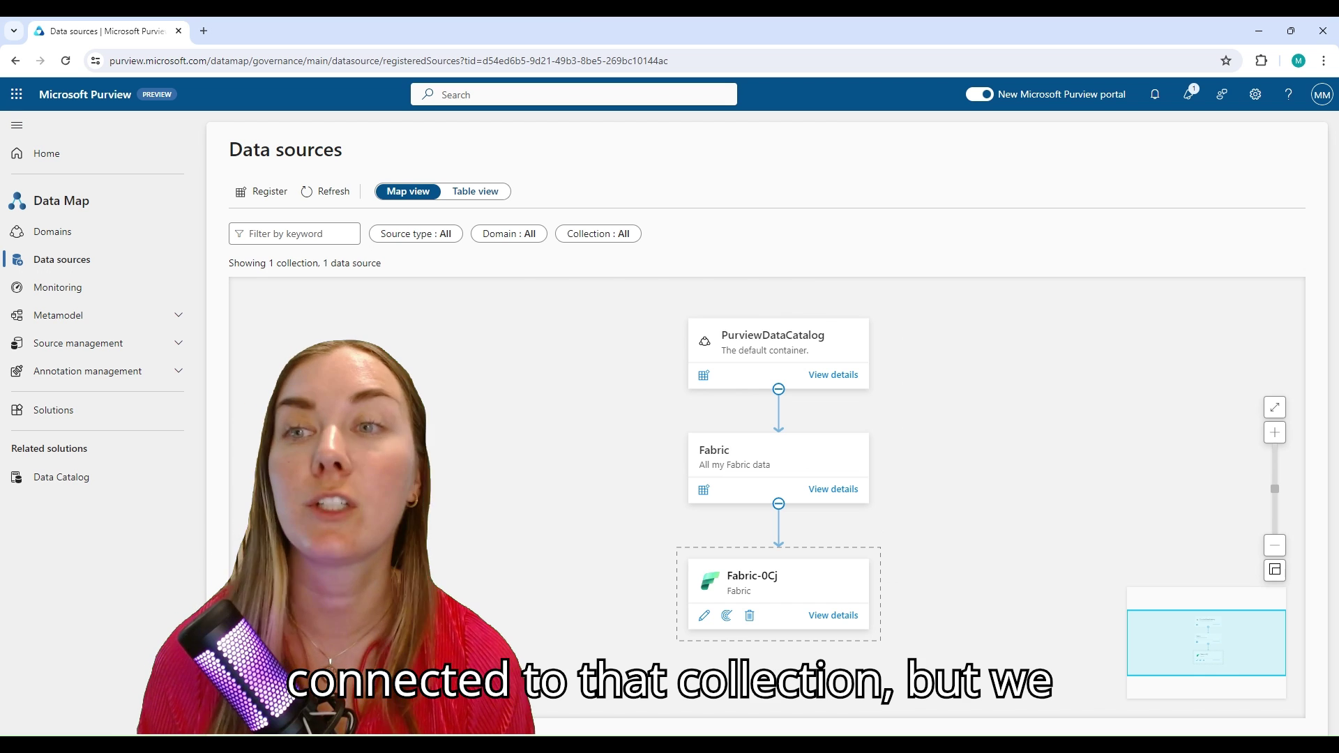
Set up a new scan of Fabric-0Cj excluding personal workspaces, then test its connection.
click(727, 623)
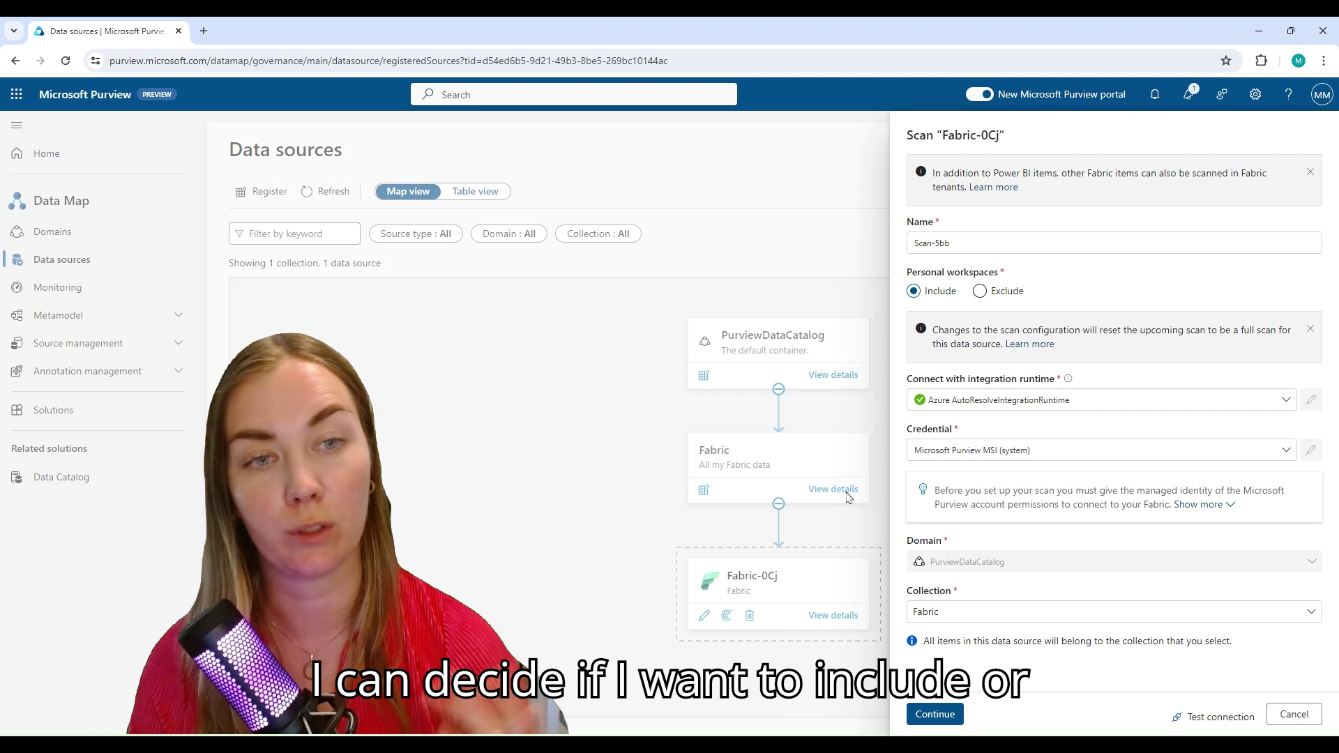
click(981, 292)
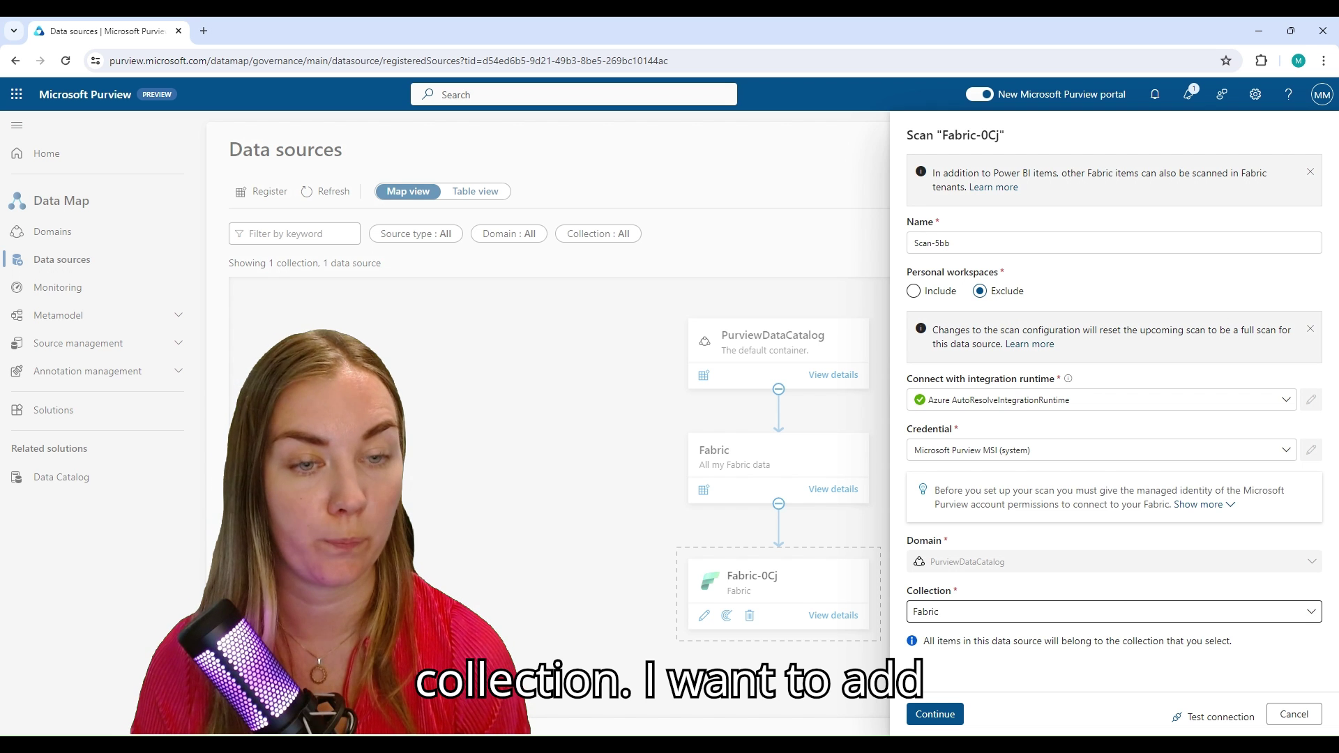
click(936, 715)
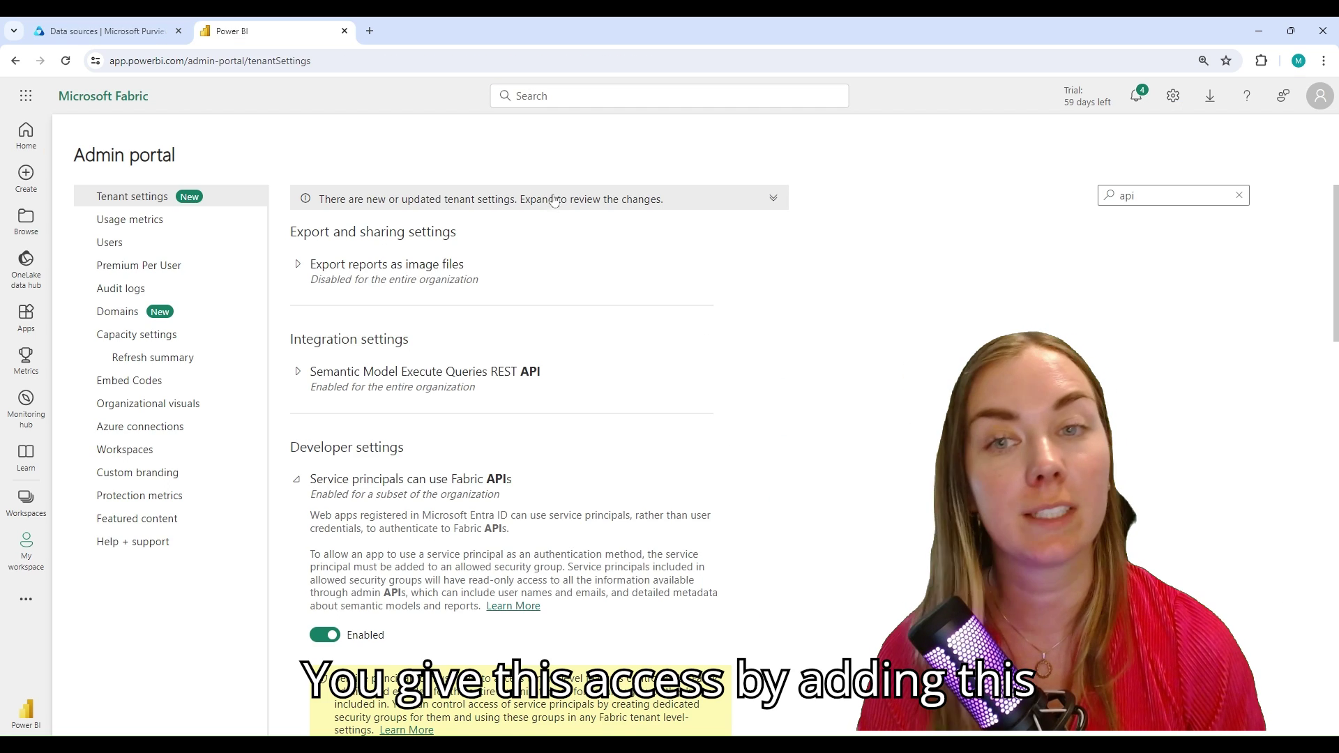
Review the Fabric API tenant settings, each enabled for the Purview_scans security group.
scroll(747, 511, down, 3)
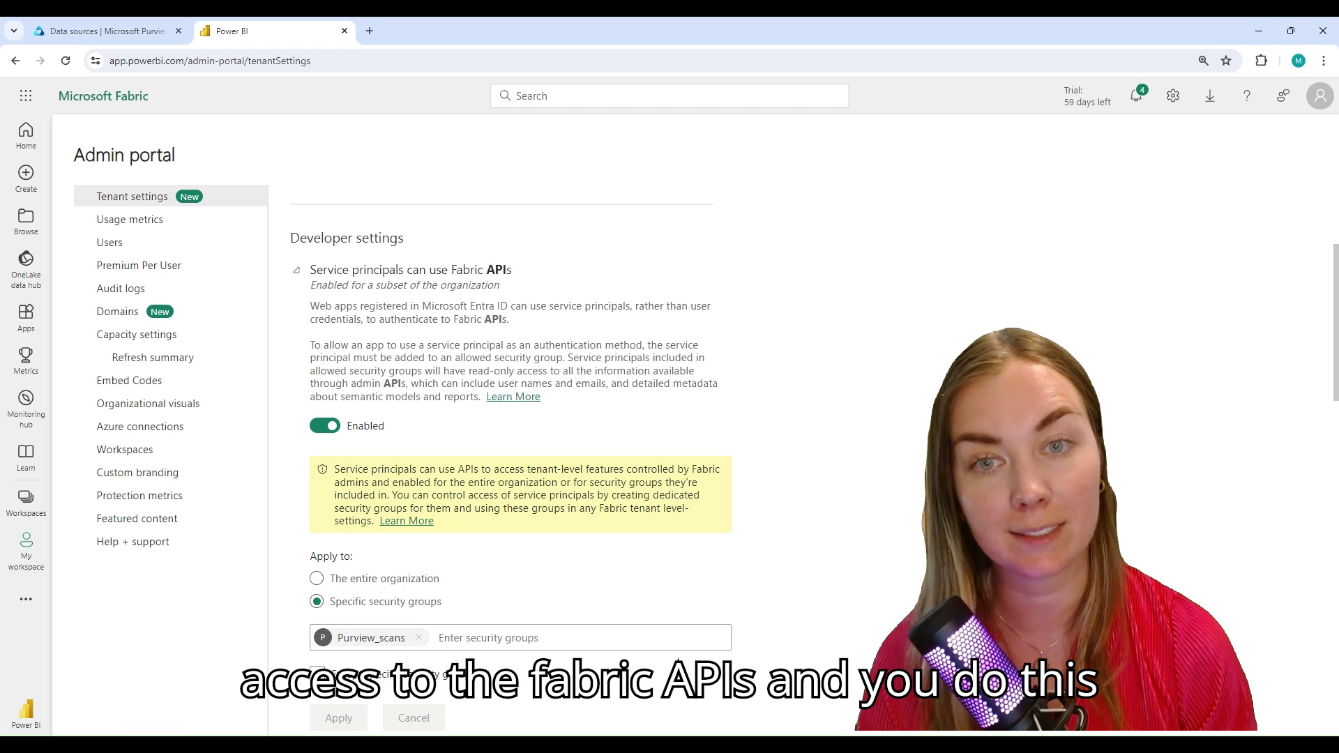
scroll(386, 649, down, 8)
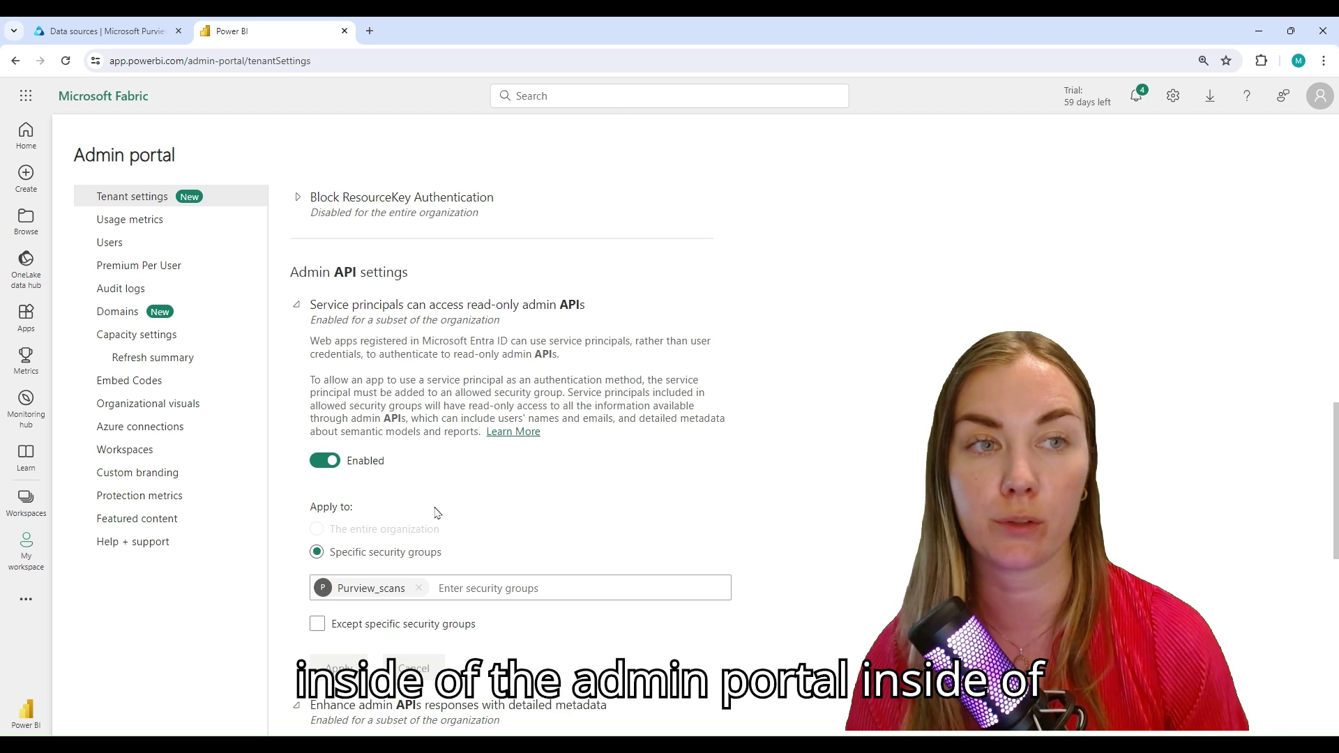
scroll(436, 514, down, 1)
scroll(437, 514, down, 2)
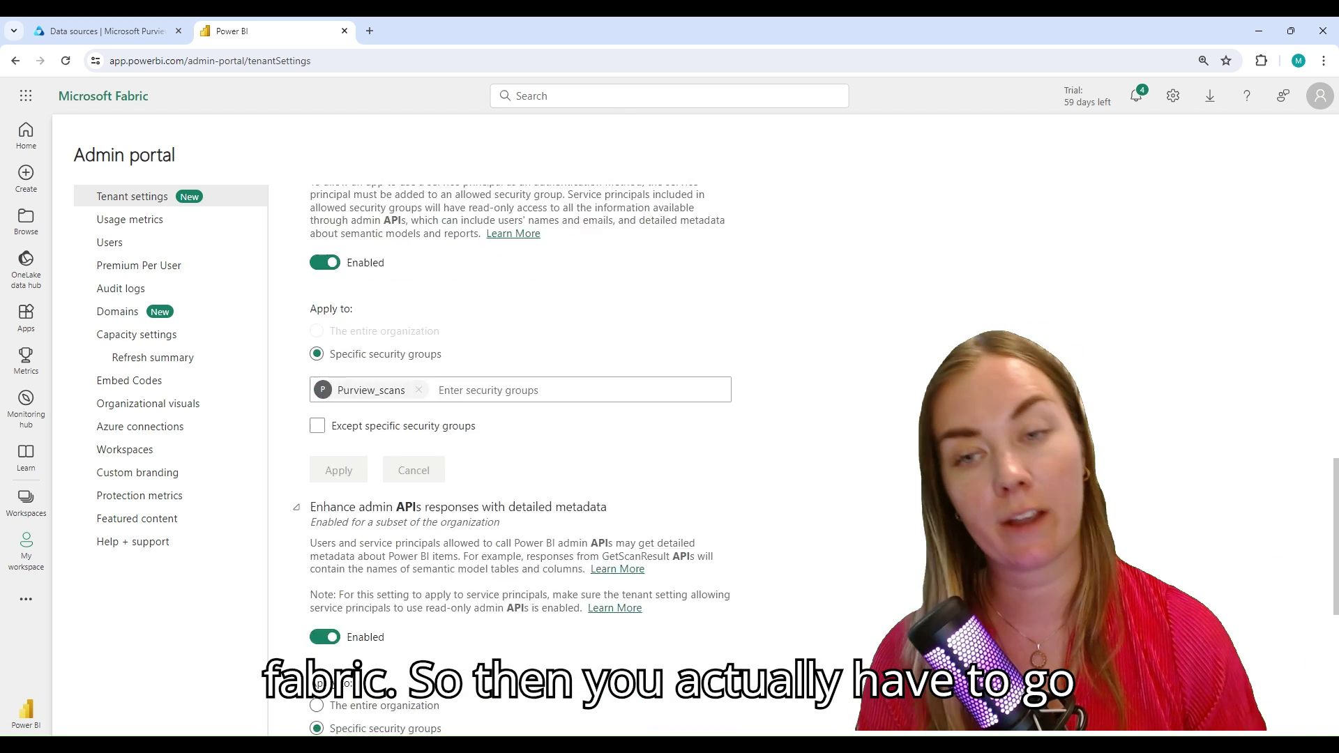
scroll(521, 419, down, 3)
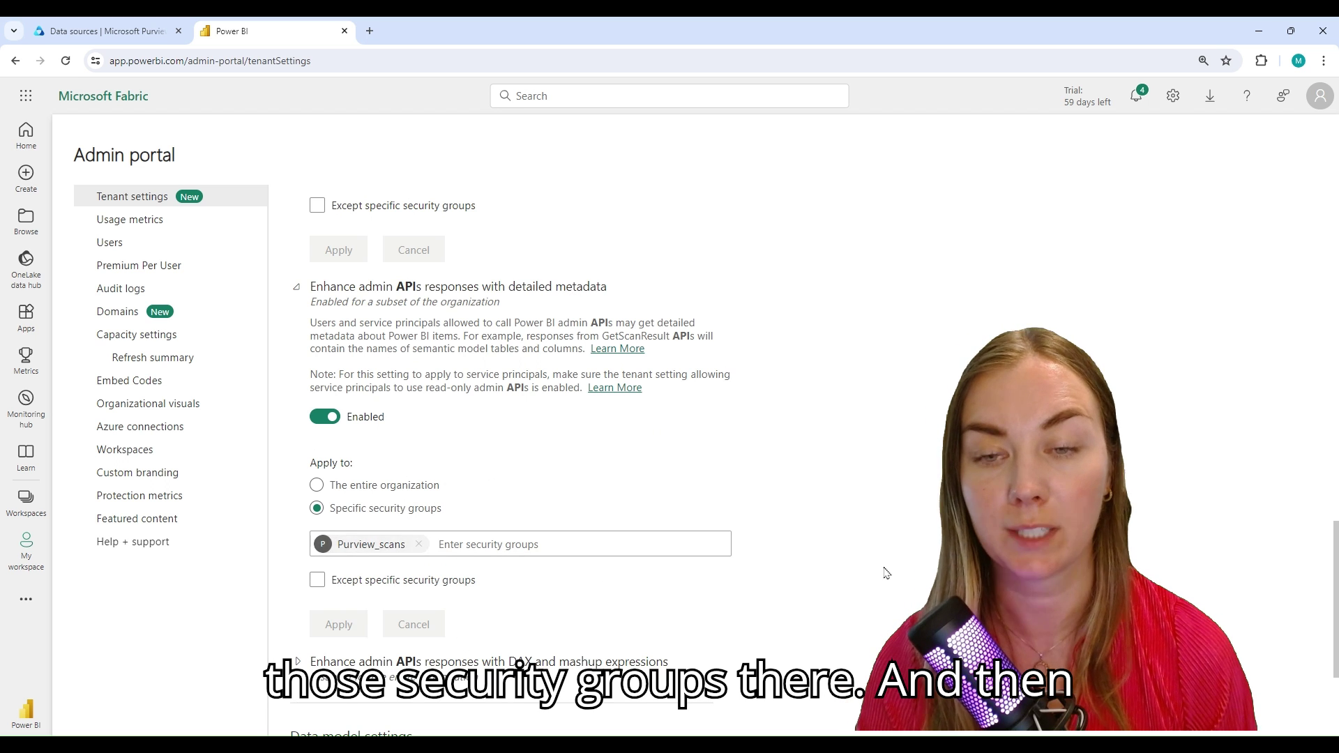
scroll(886, 573, down, 2)
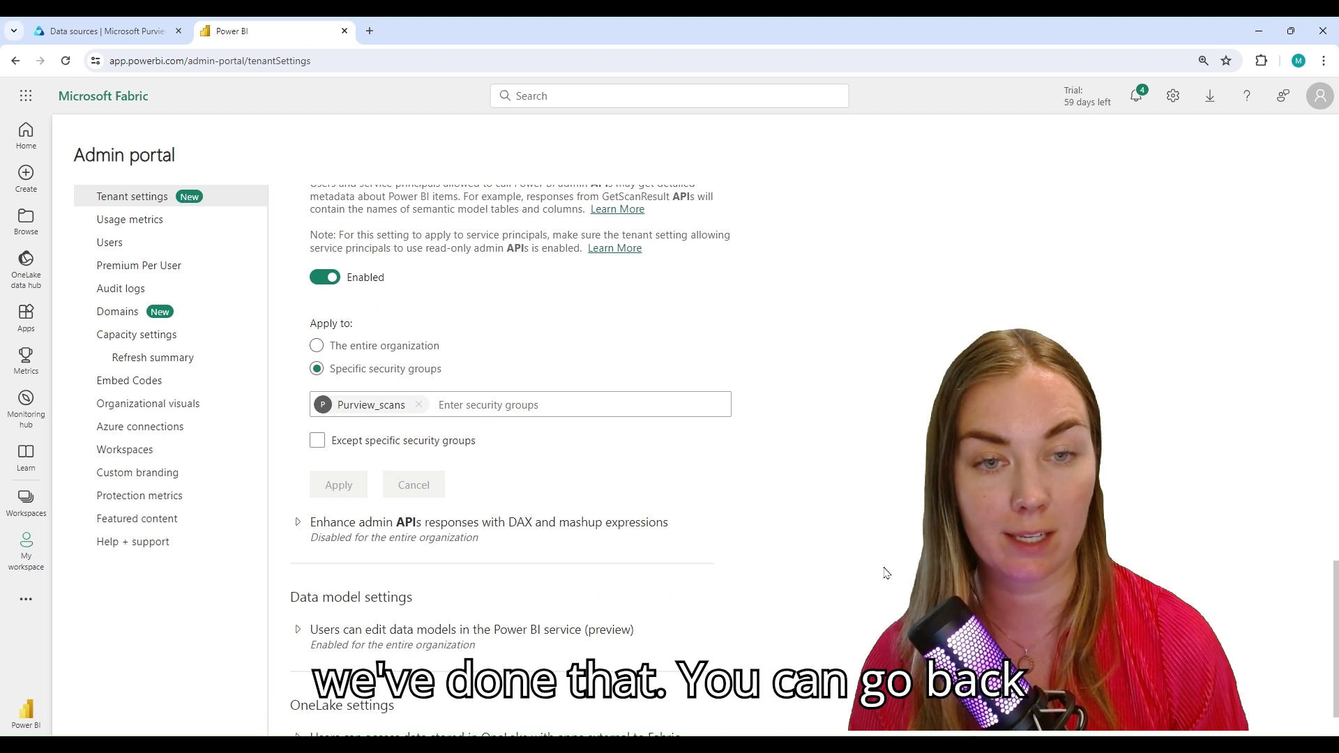
Back in Purview, pass the connection test and save Scan-5bb to run once immediately.
click(104, 31)
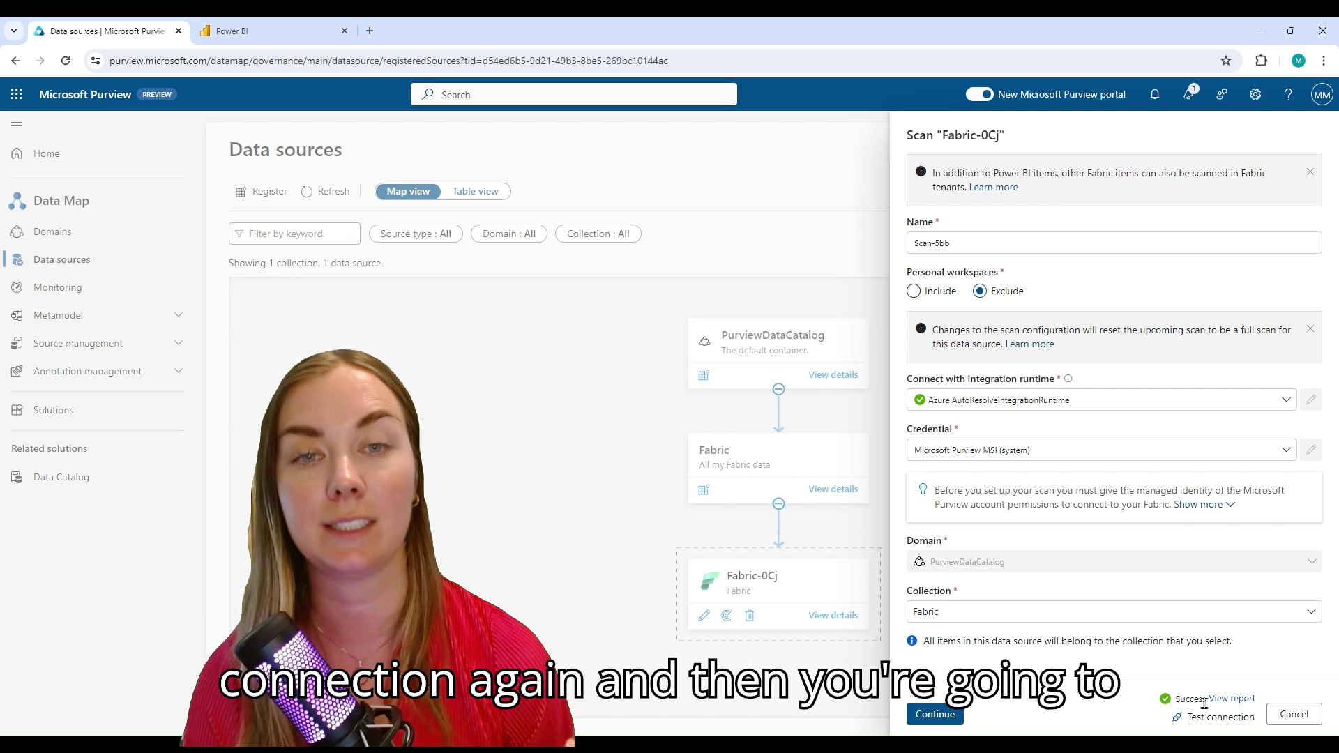
click(929, 719)
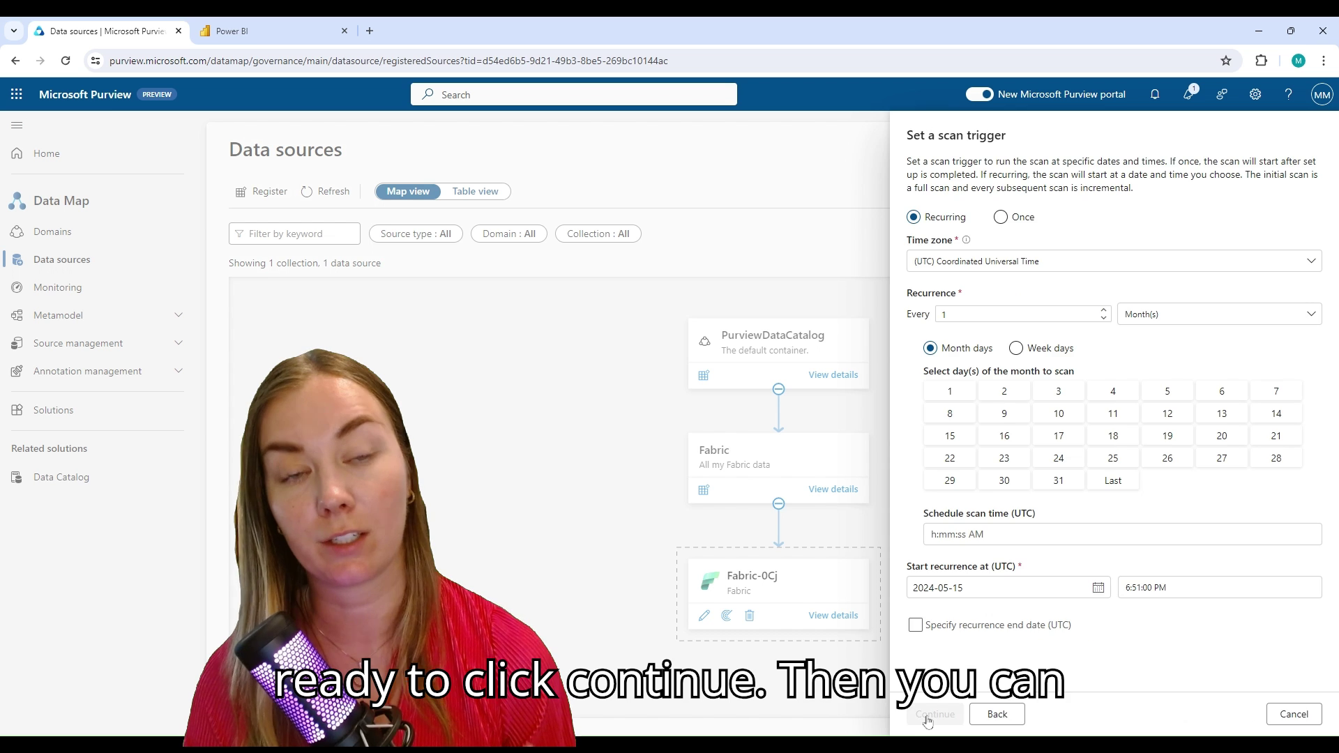
click(1013, 227)
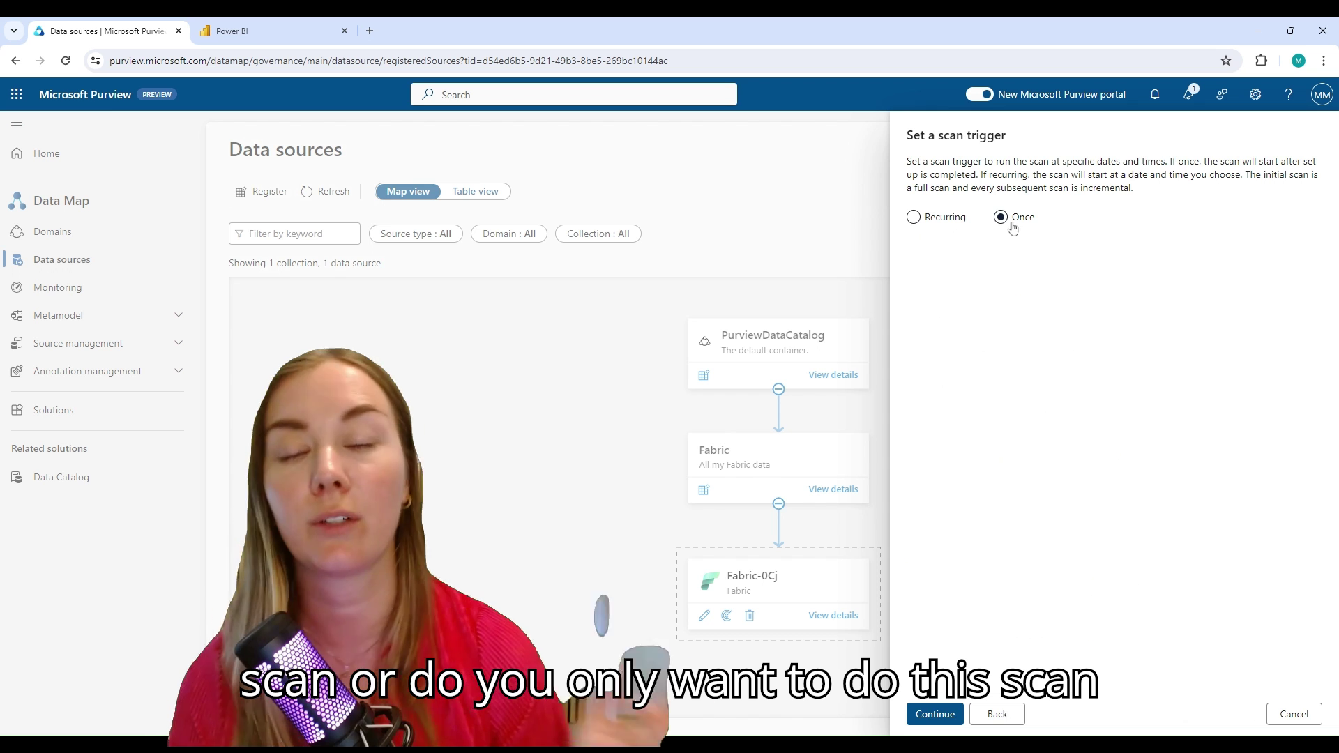
click(932, 716)
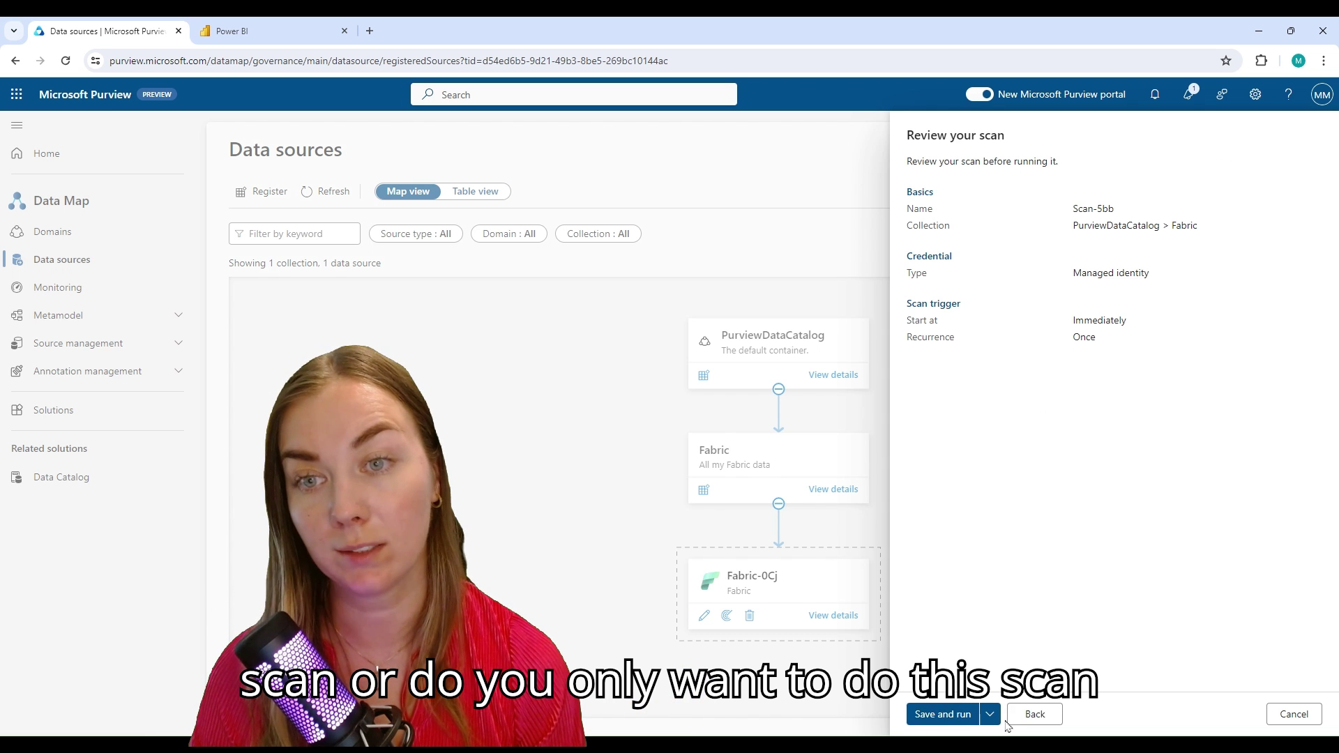
click(958, 716)
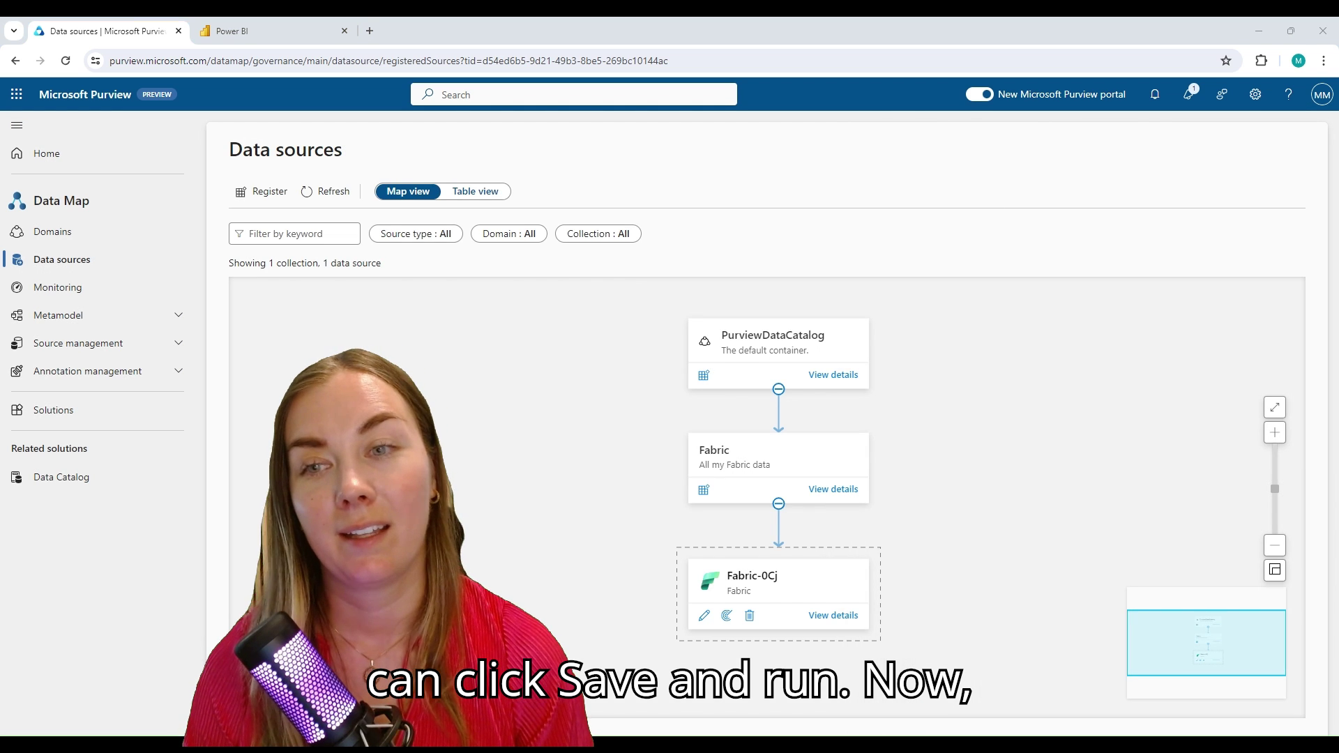
Monitor Scan-5bb on Fabric-0Cj until it succeeds after 6m 19s.
click(133, 291)
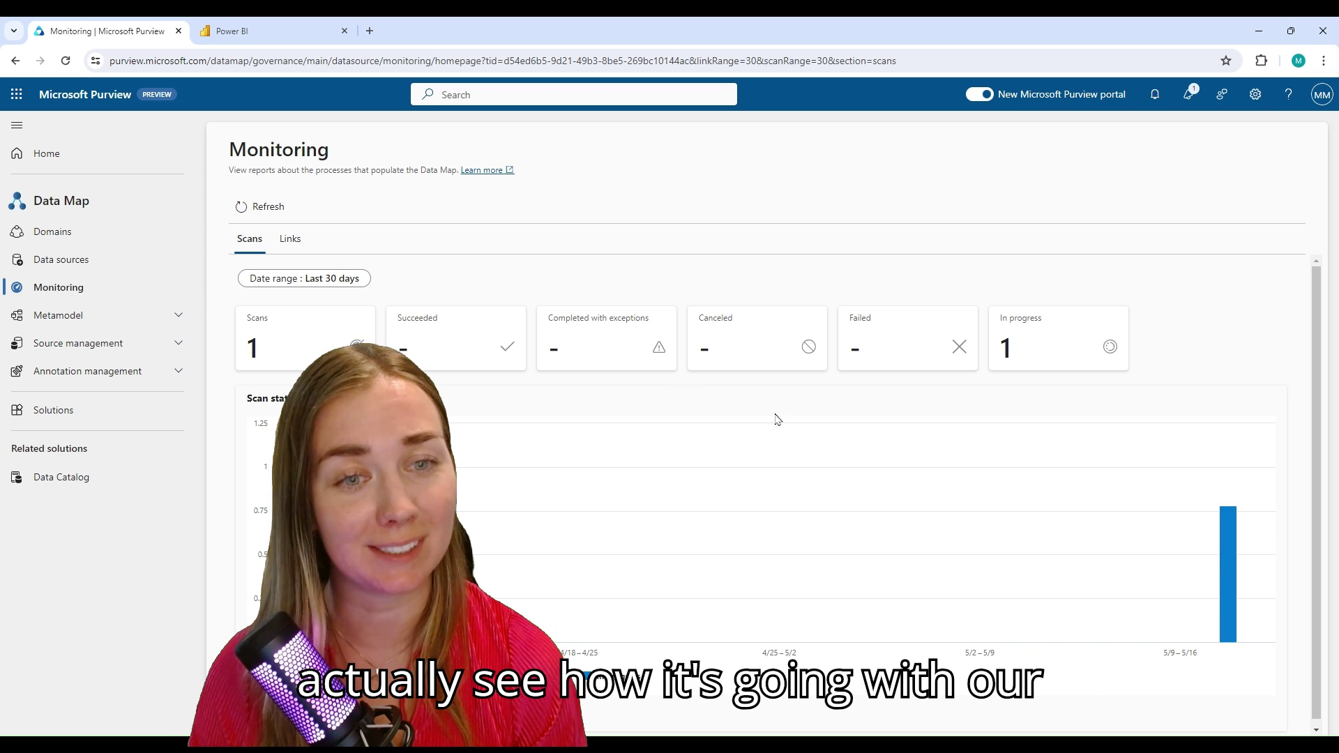
mouse_move(1233, 533)
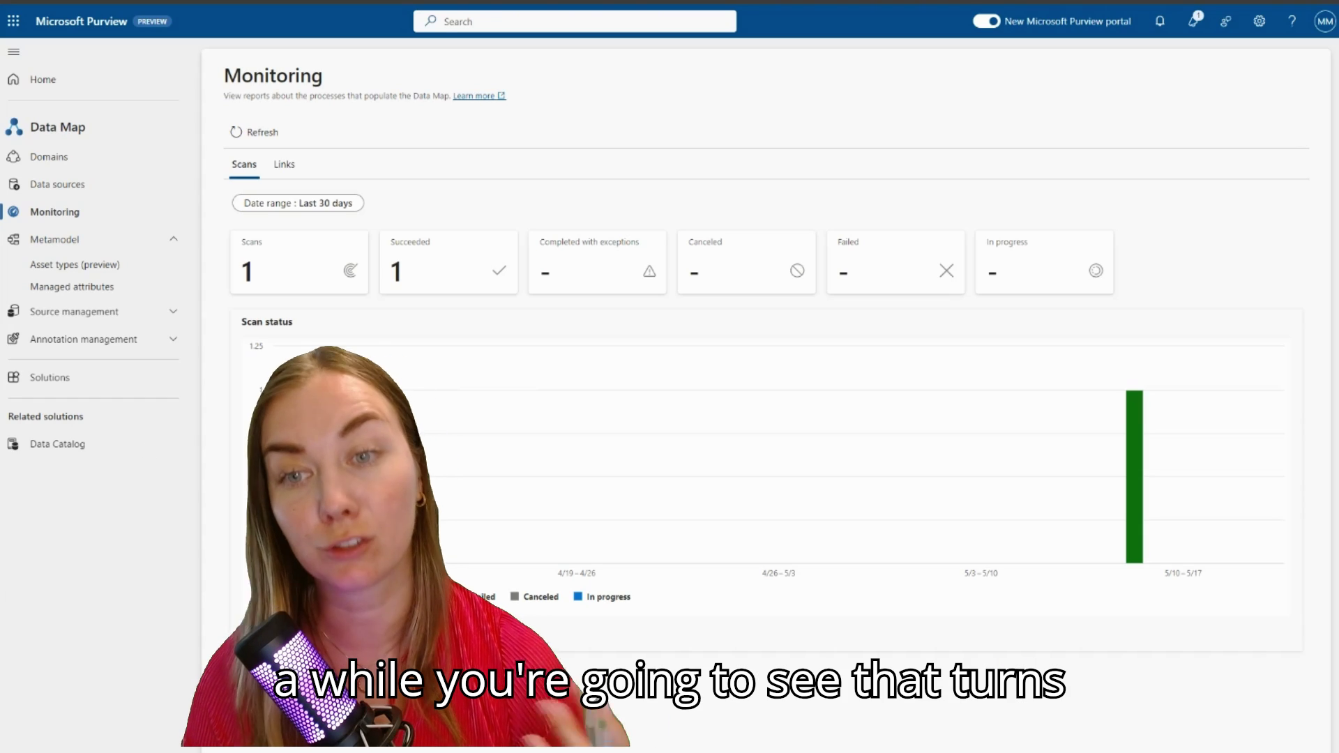
mouse_move(1160, 500)
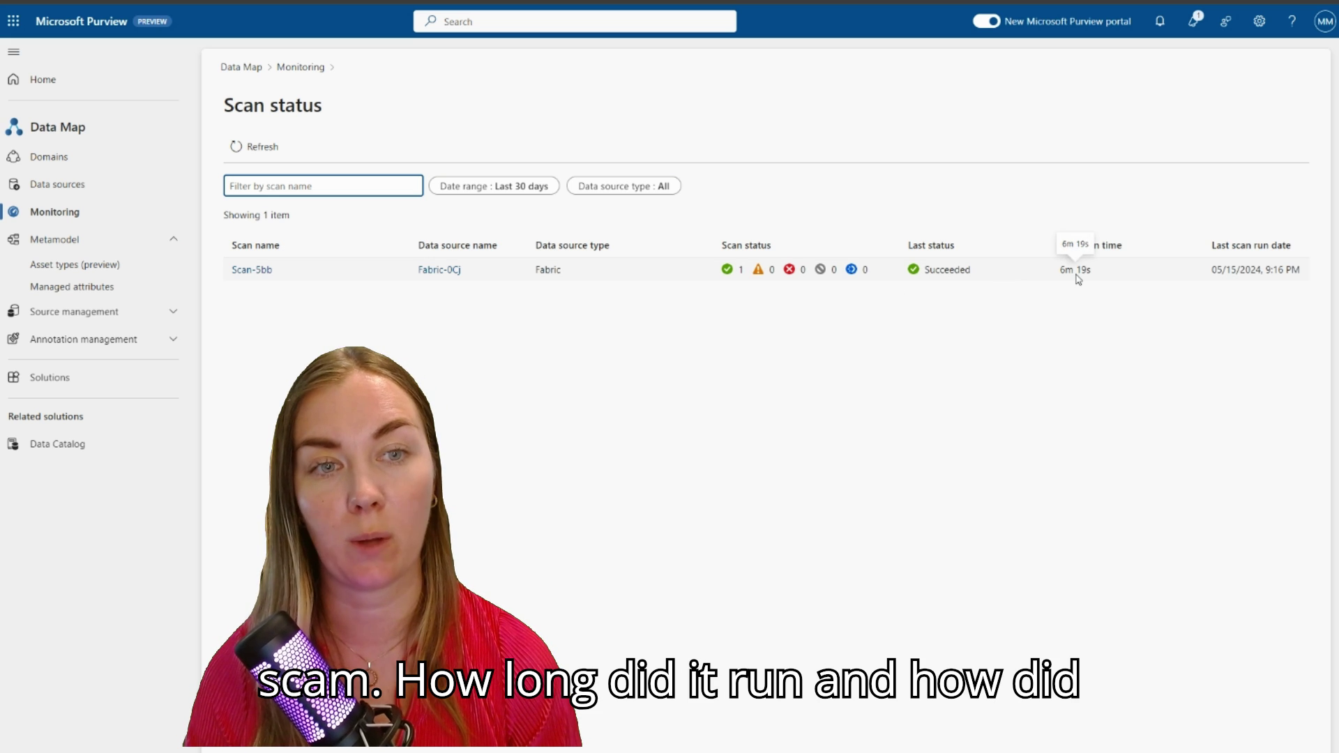
Open the Fabric collection's details and its list of 14 scanned assets.
click(110, 165)
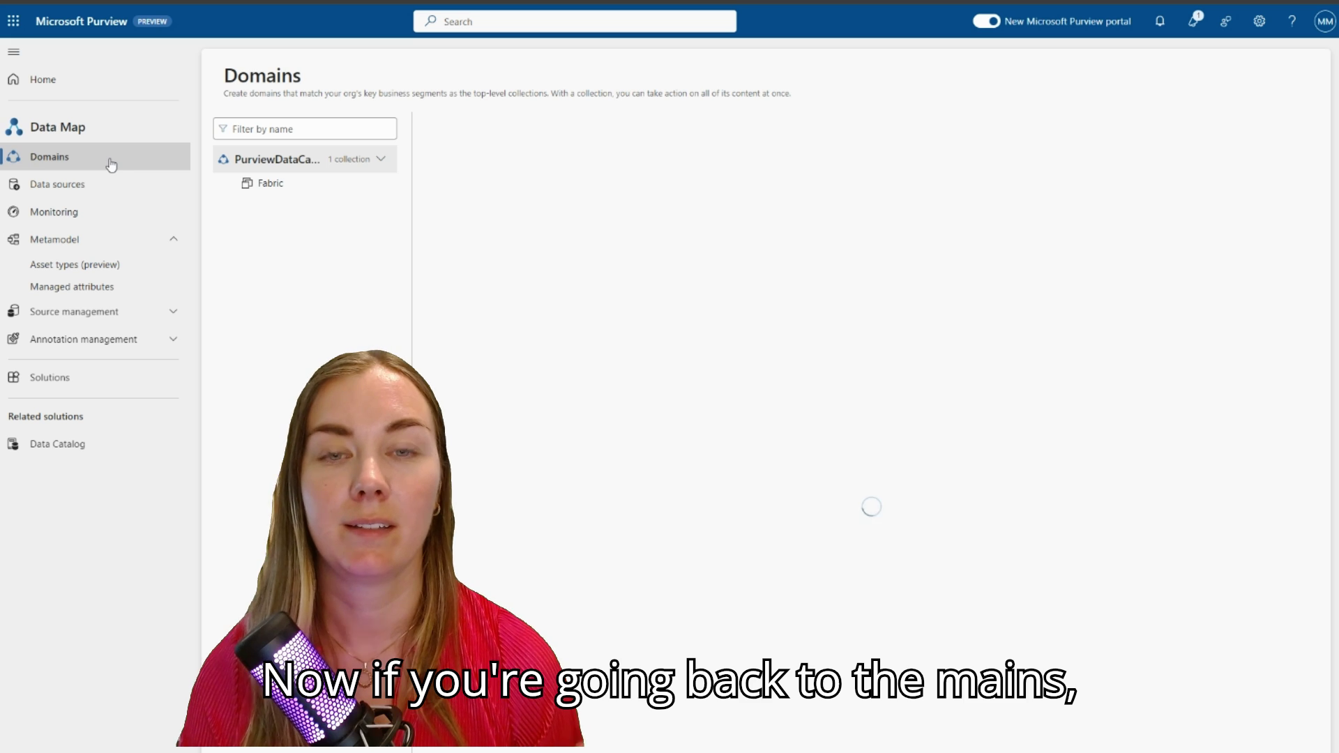
click(334, 192)
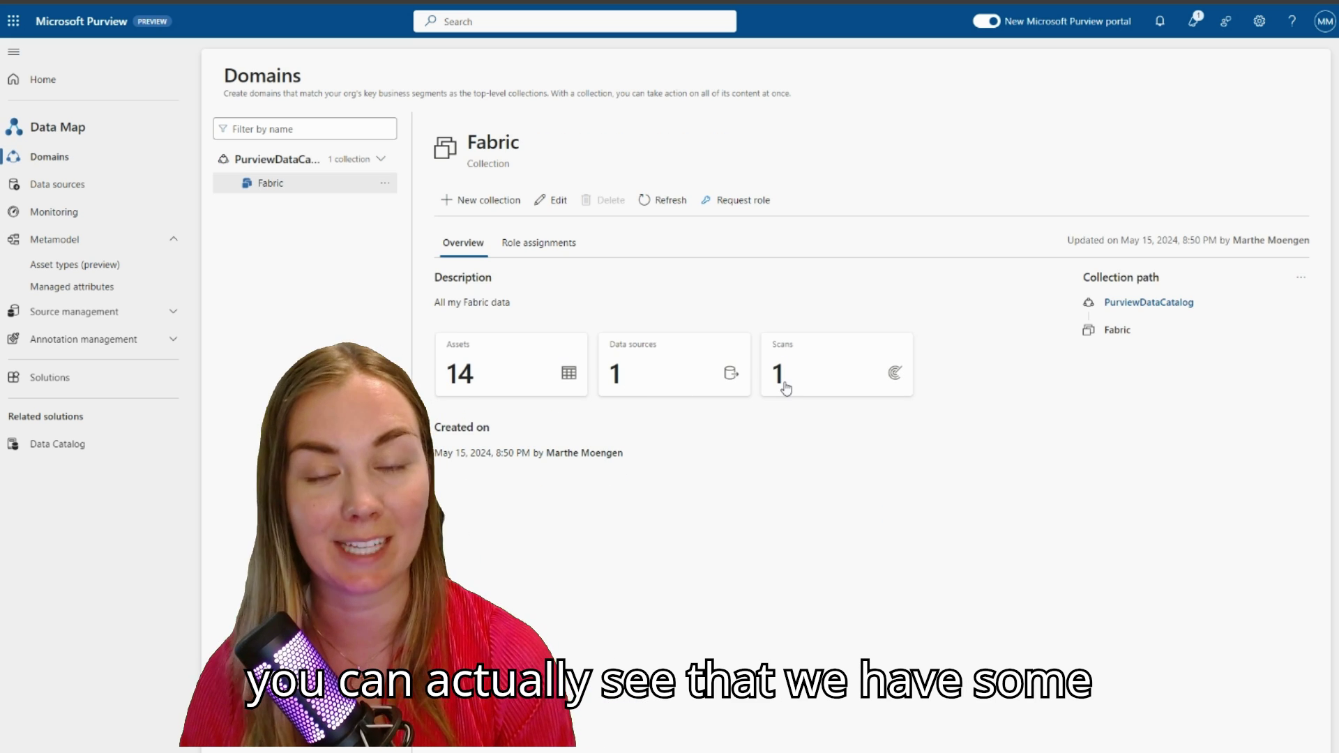
click(524, 373)
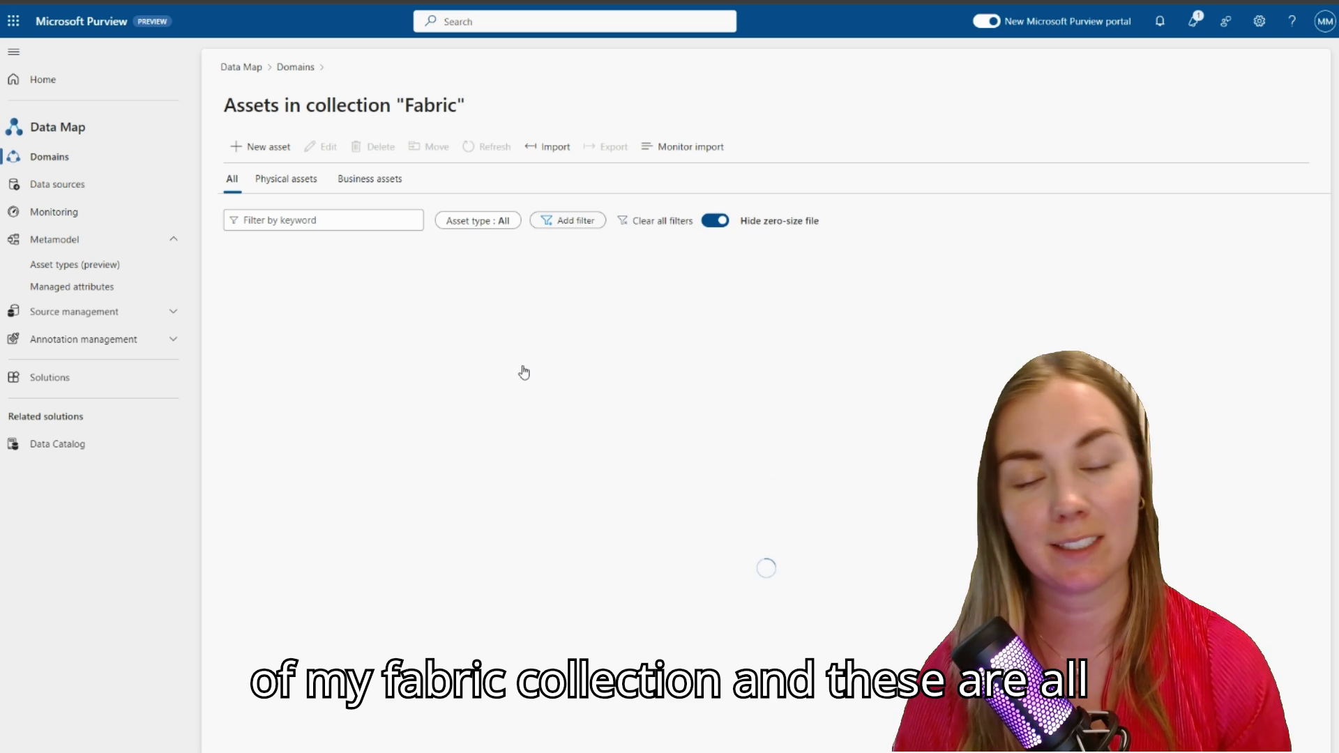